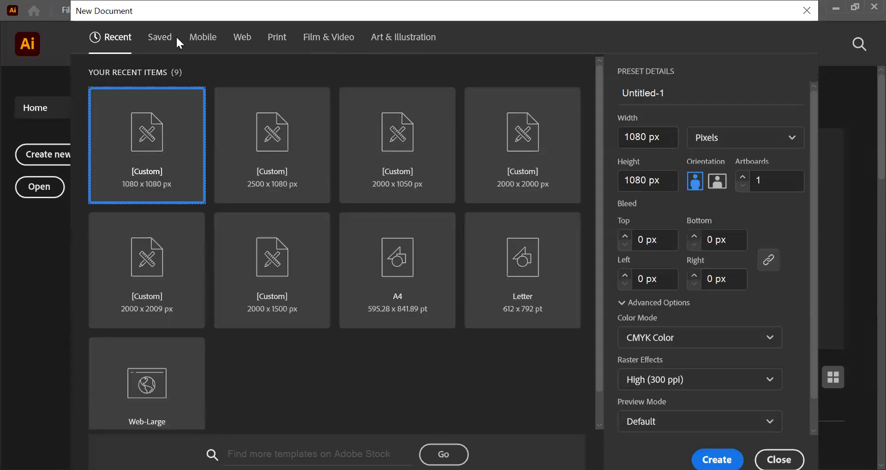
Step: Name the new 1080 x 1080 px document "practice"
left_click(166, 40)
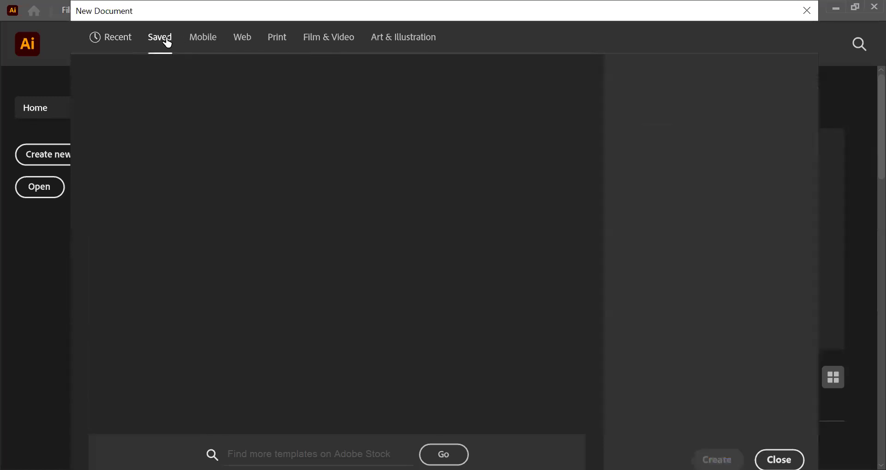
left_click(113, 38)
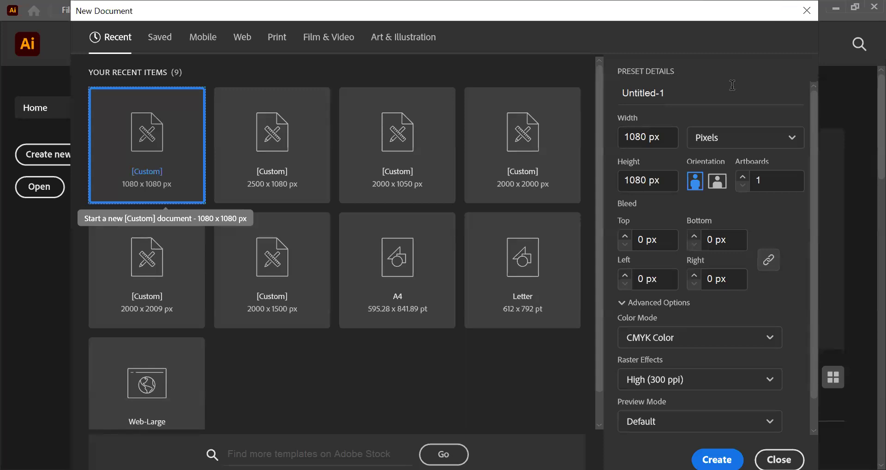
left_click(687, 93)
left_click_drag(675, 94, 607, 101)
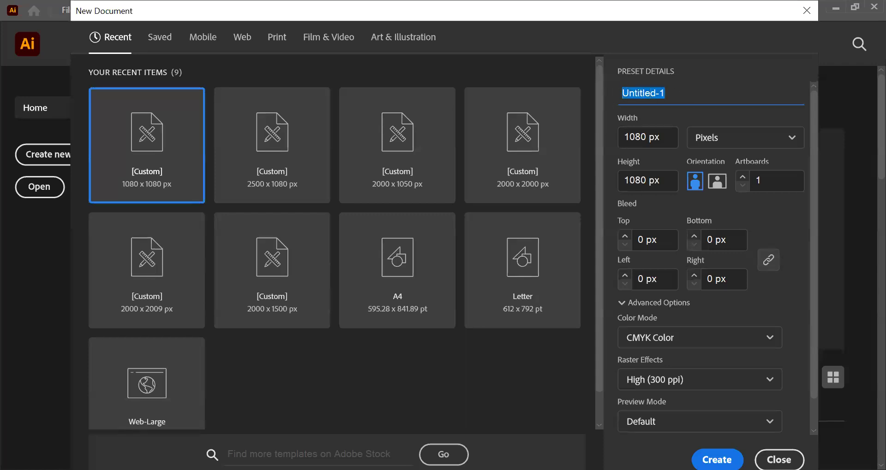
type("practice")
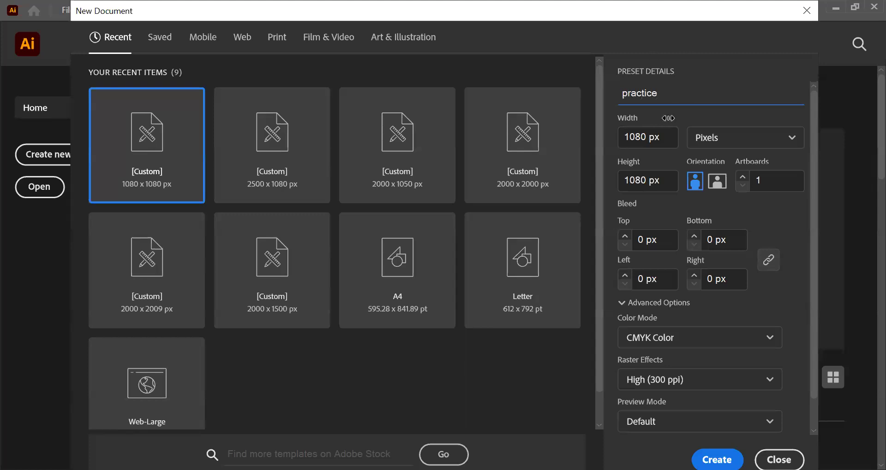
Step: Switch the new document's units to points and back to pixels
left_click(644, 134)
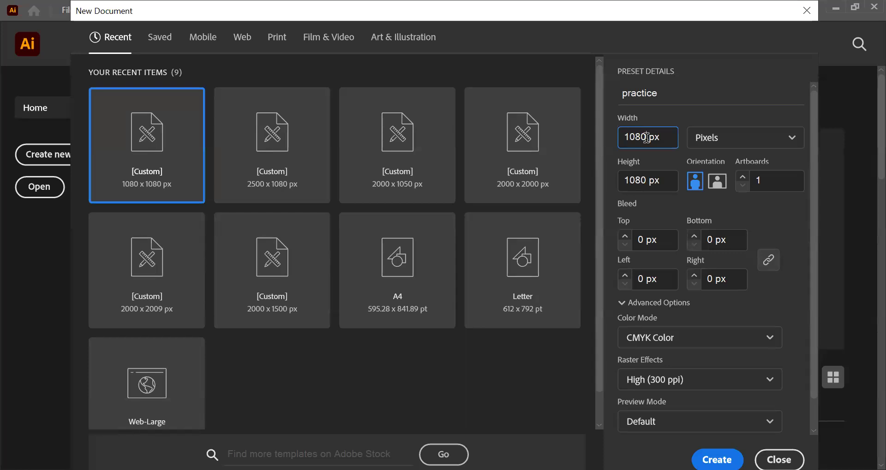
left_click(761, 138)
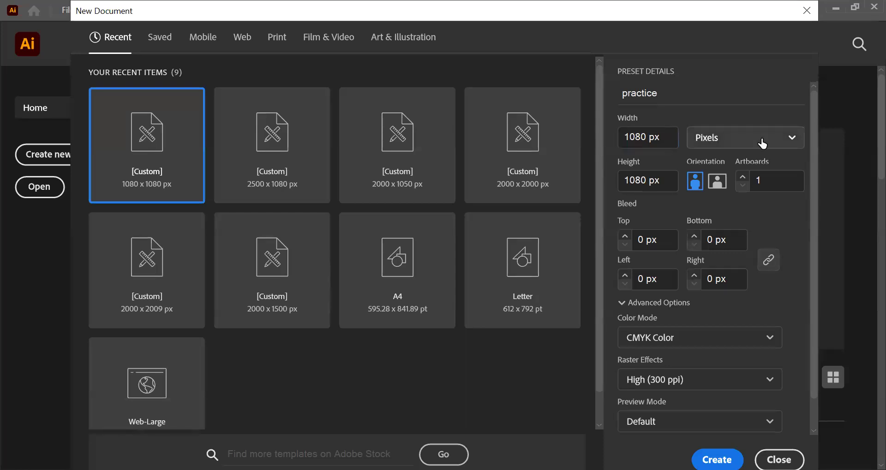
left_click(724, 193)
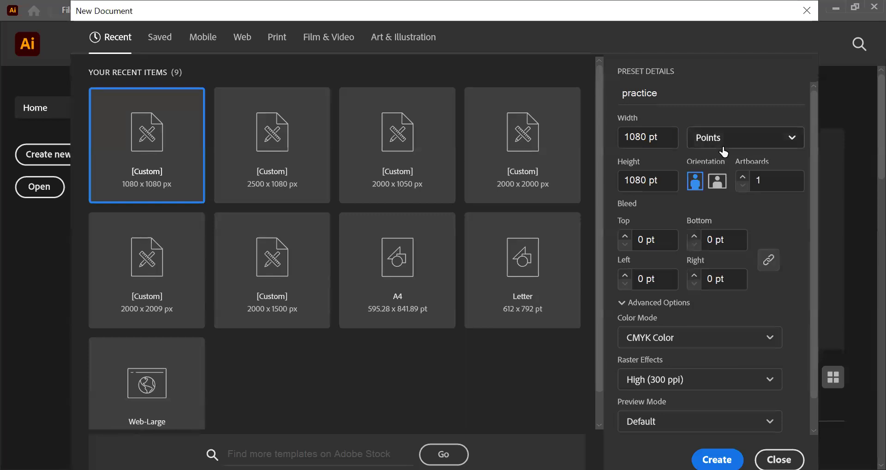
left_click(792, 144)
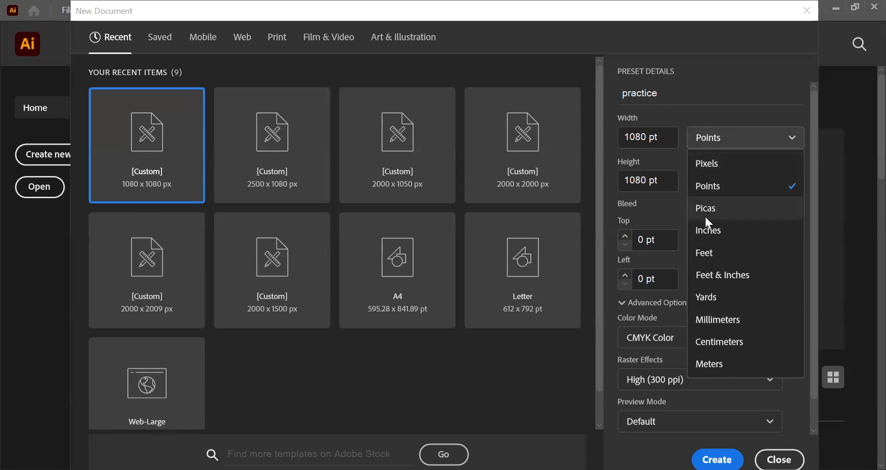
left_click(725, 165)
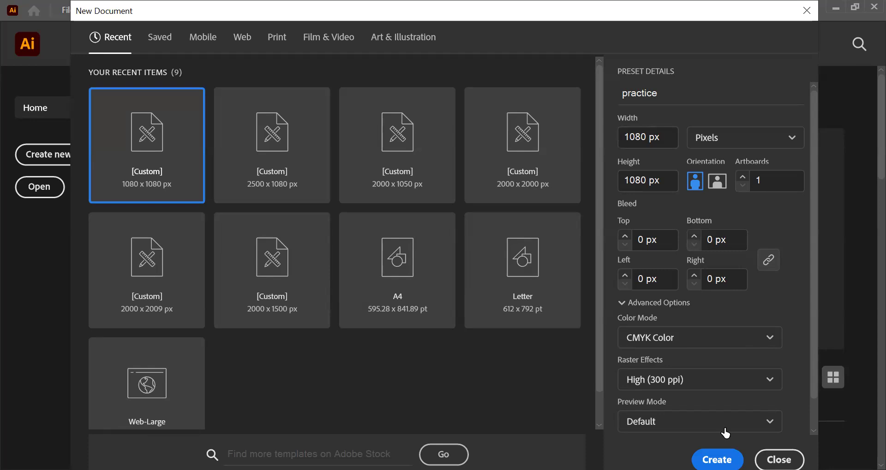
Step: Create the 1080 x 1080 px document with CMYK color and 300 ppi raster effects
scroll(700, 358, "down", 1)
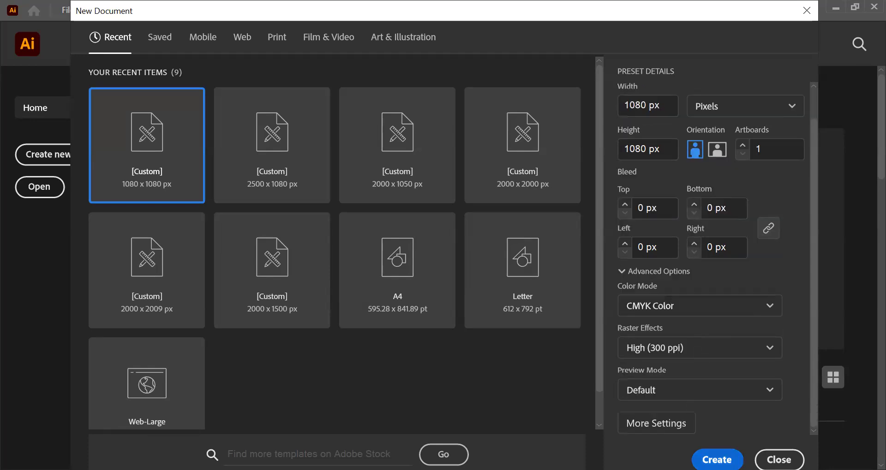
left_click(717, 460)
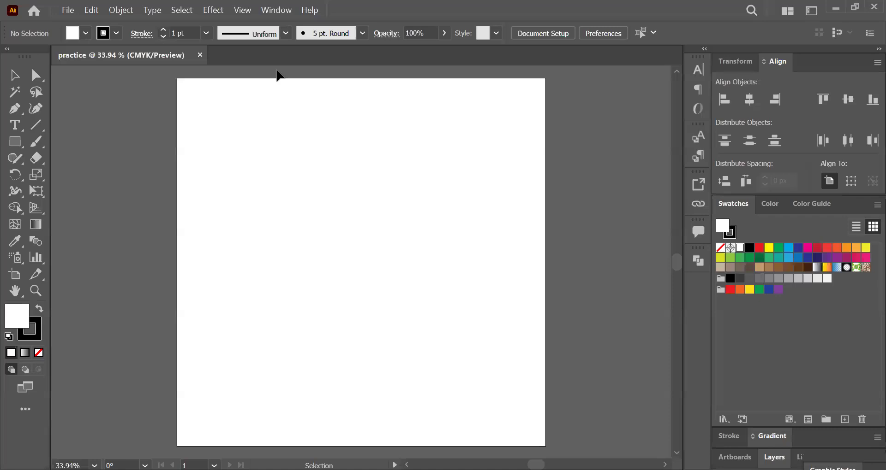
Step: Review the list of available workspaces without changing the active one
key("alt+w")
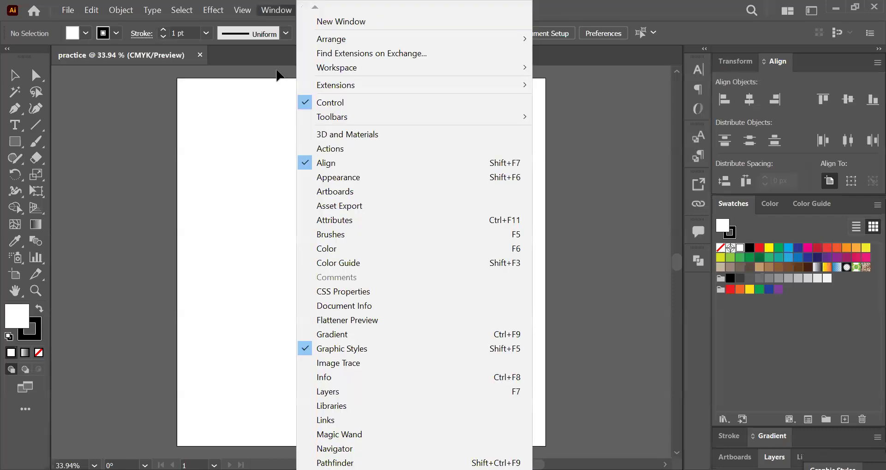
left_click(392, 69)
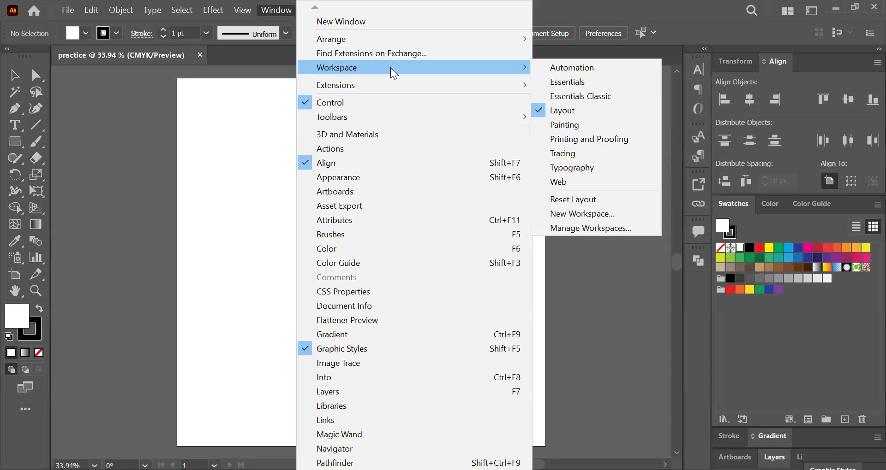
left_click(623, 250)
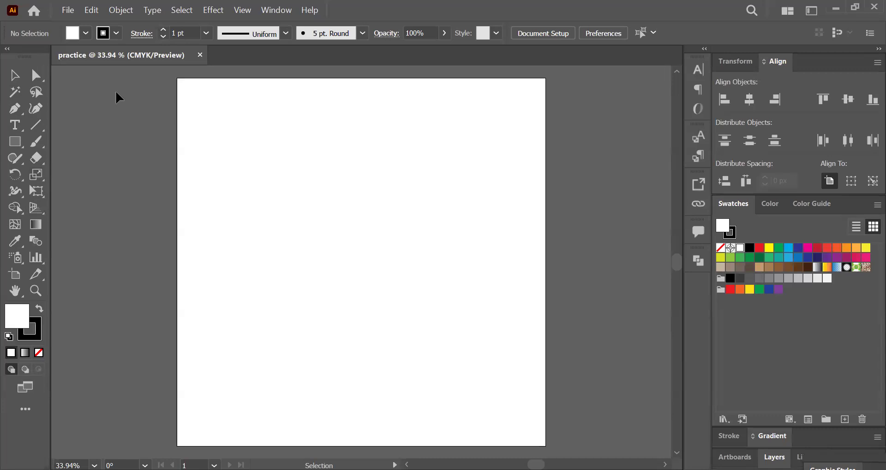
Step: Review all available tools and the toolbar variants, and try the toolbar in single-column layout
left_click(28, 410)
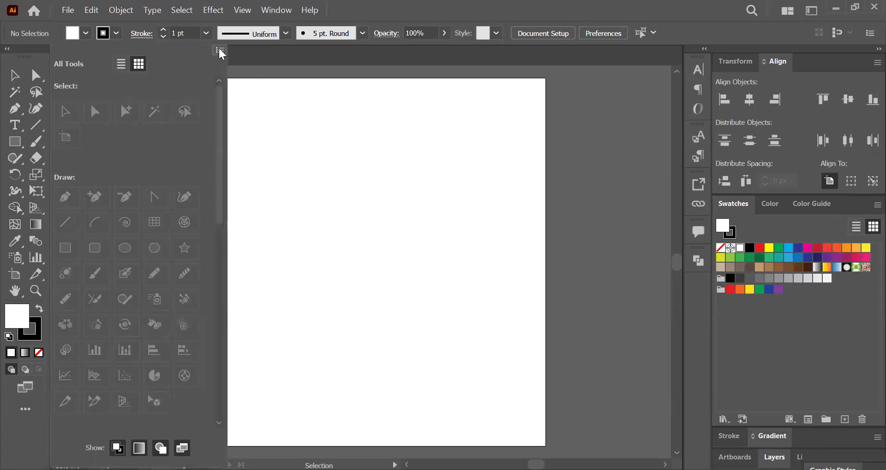
left_click(221, 51)
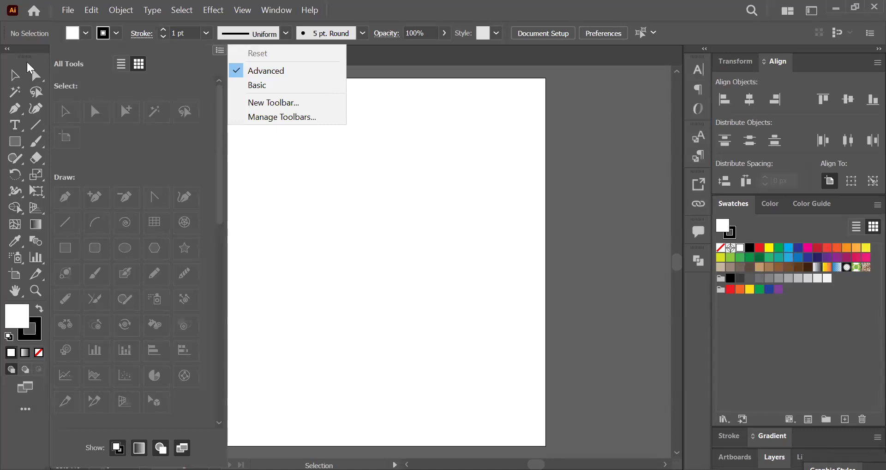
left_click(28, 65)
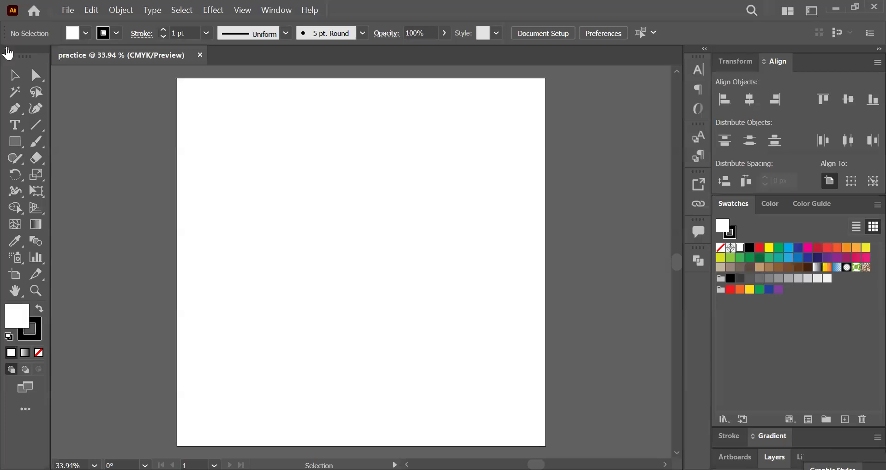
left_click(7, 49)
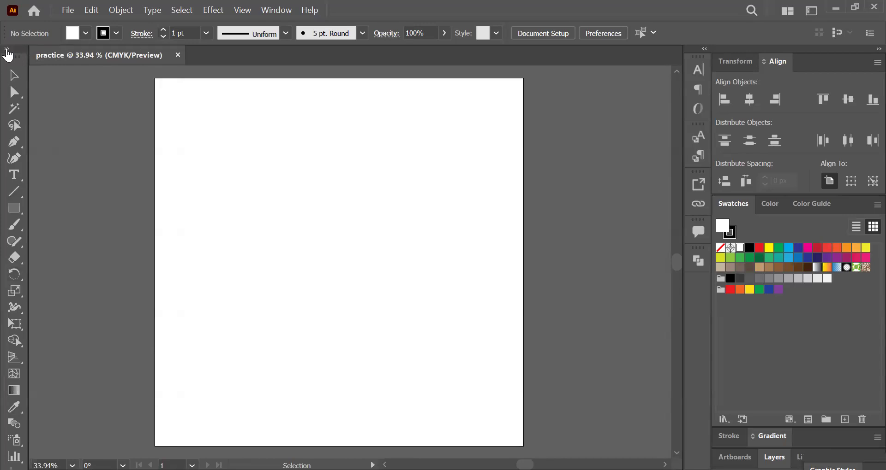
left_click(7, 49)
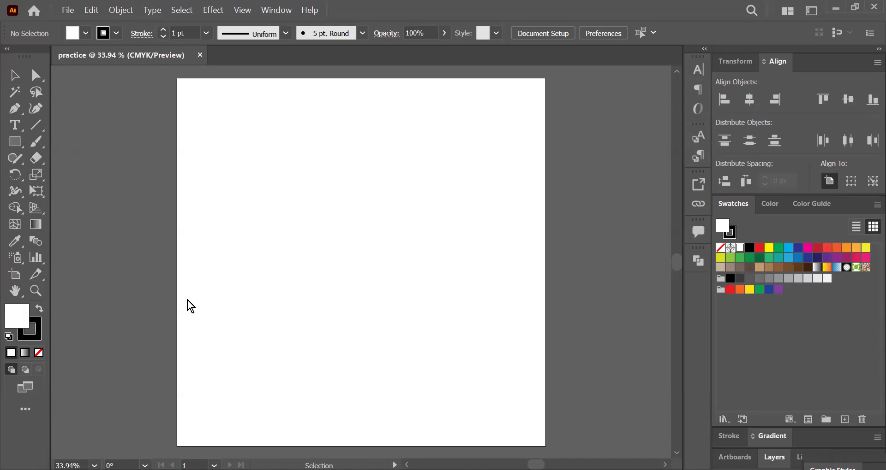
Step: Switch to the lctr 2.pptx presentation in WPS and highlight "select objects and groups by clicking or dragging over" in yellow on the Selection tool slide
key("alt+Tab")
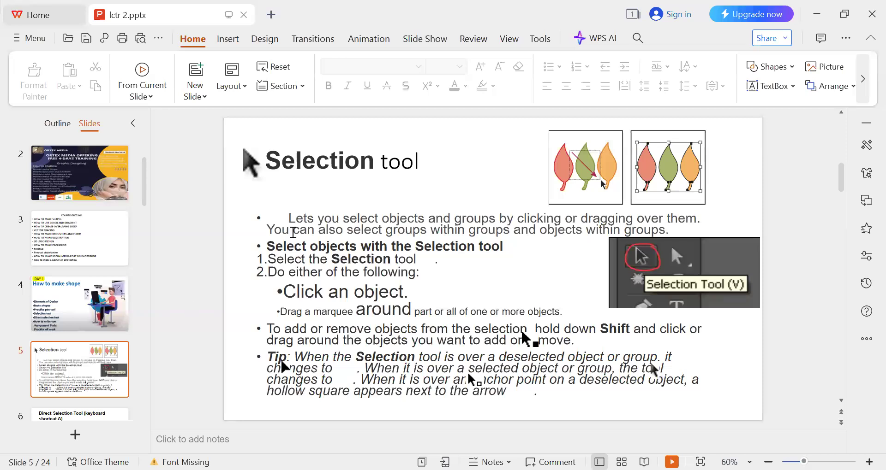
left_click_drag(343, 218, 664, 218)
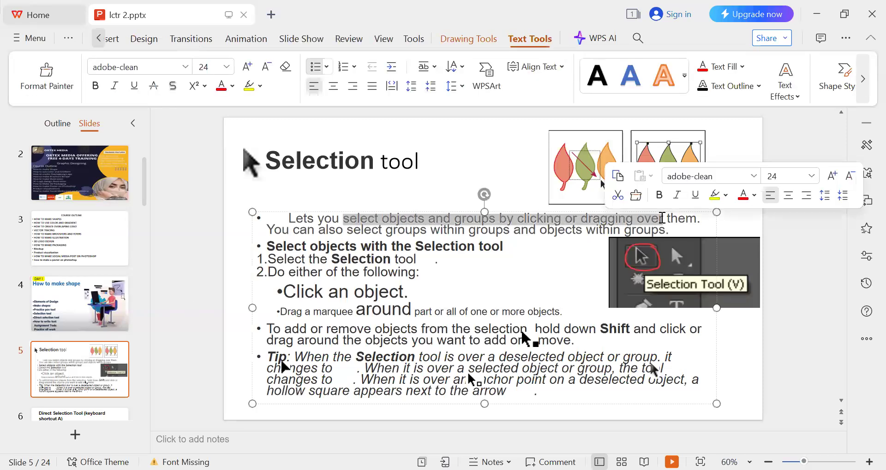
left_click(523, 243)
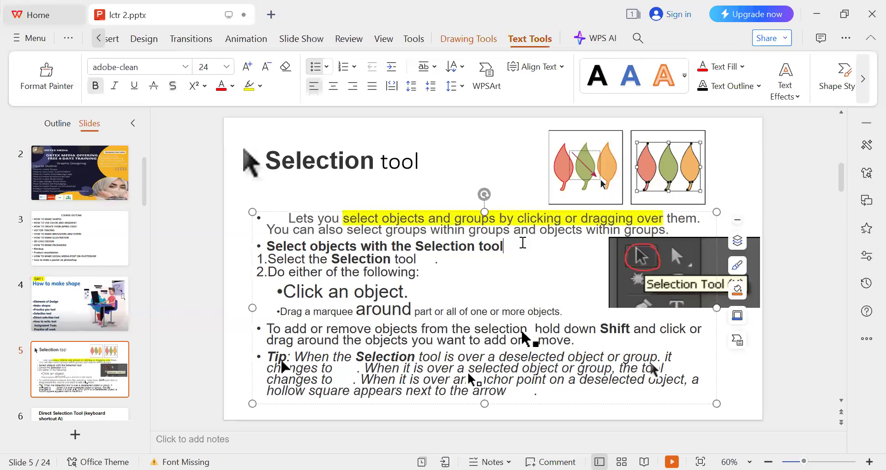
left_click(779, 236)
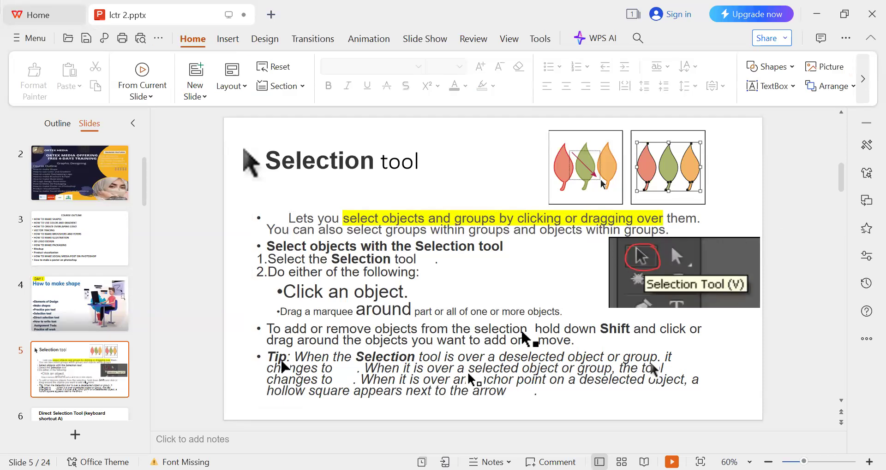
Step: Switch back to Illustrator and draw a slightly tall rectangle in the upper-left part of the artboard
key("alt+Tab")
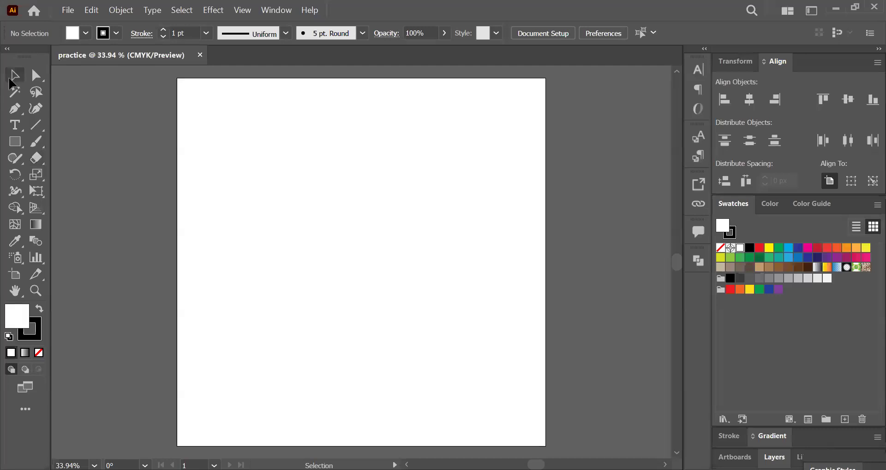
mouse_move(11, 82)
left_click(18, 142)
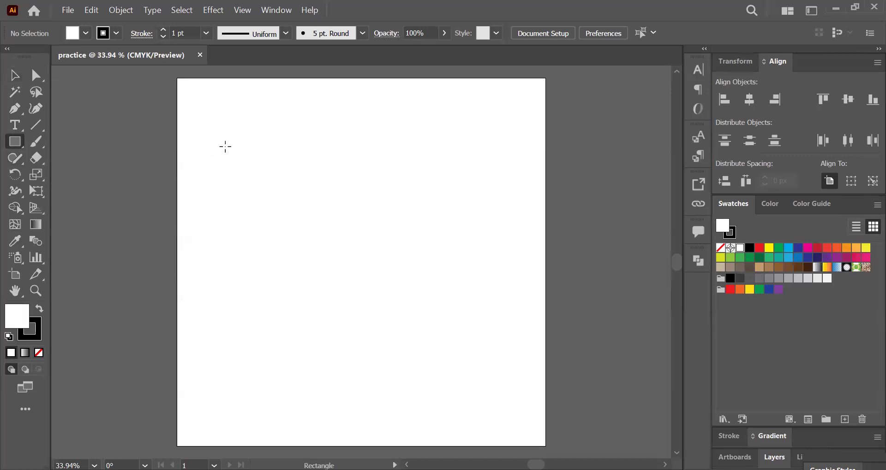
left_click_drag(233, 145, 320, 243)
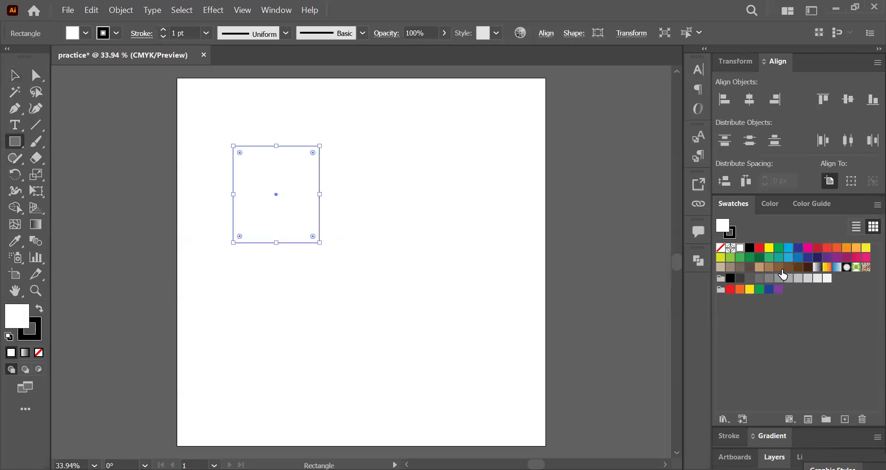
Step: Fill the rectangle with a brown swatch and remove its stroke
left_click(780, 270)
left_click(729, 232)
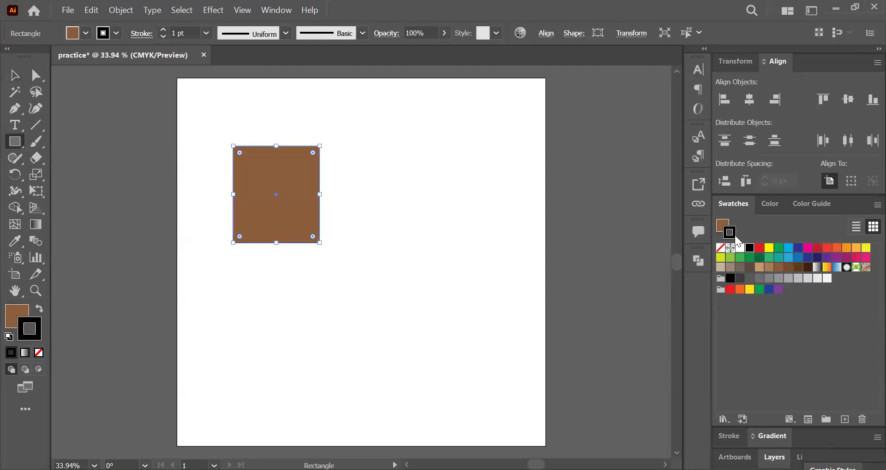
left_click(720, 249)
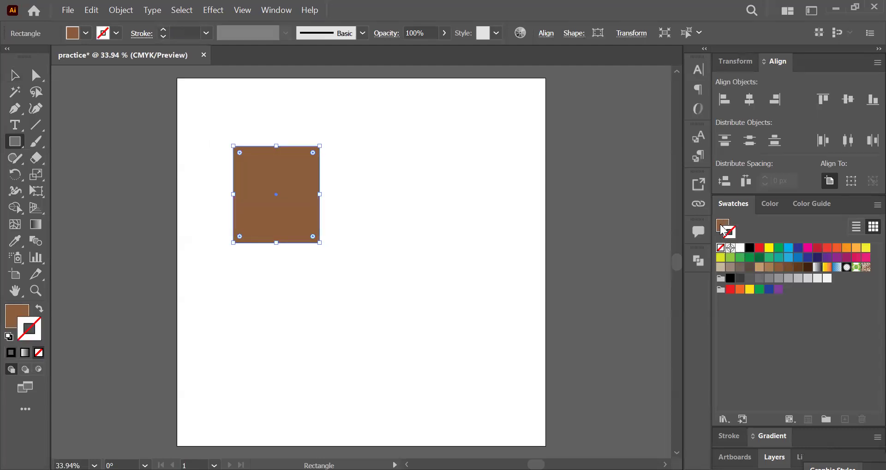
left_click(723, 224)
Step: Duplicate the brown rectangle twice, placing one copy below it and one in the upper-right part of the artboard
left_click(11, 78)
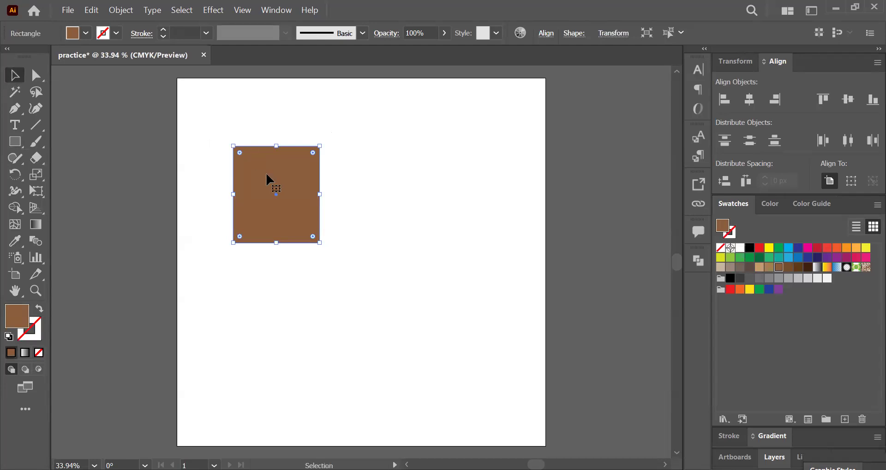
left_click_drag(271, 181, 295, 332)
left_click(402, 320)
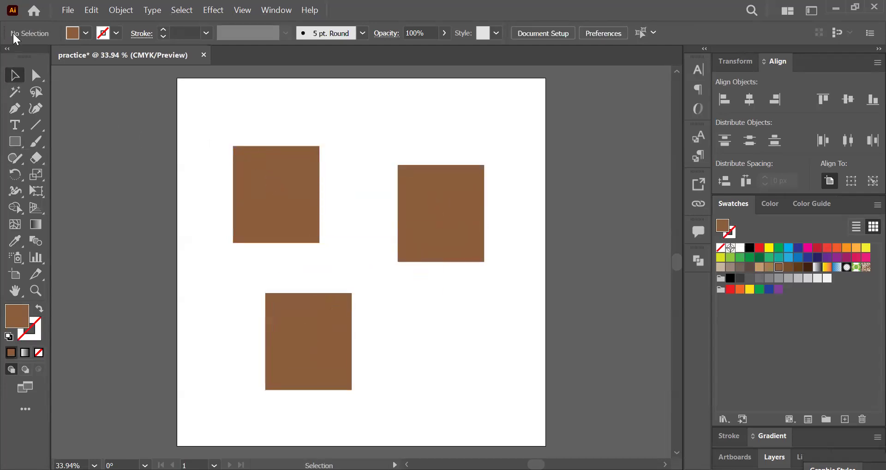
Step: Select the upper-left rectangle with the Selection tool and deselect it
left_click(241, 154)
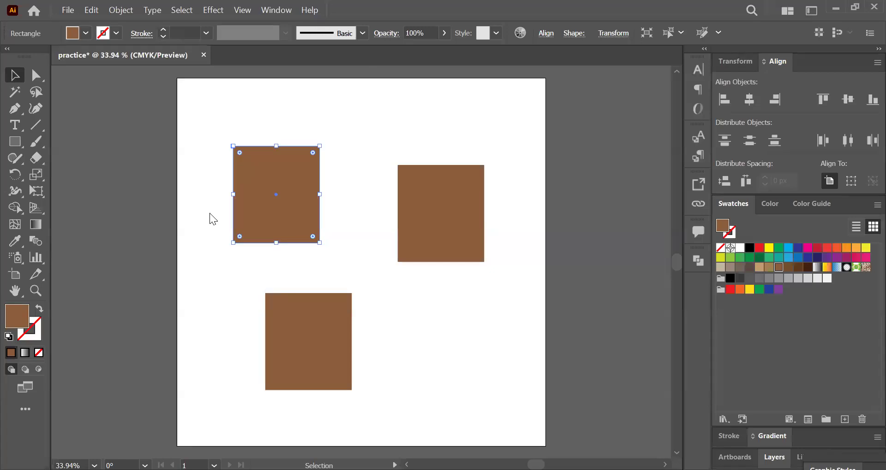
left_click(345, 135)
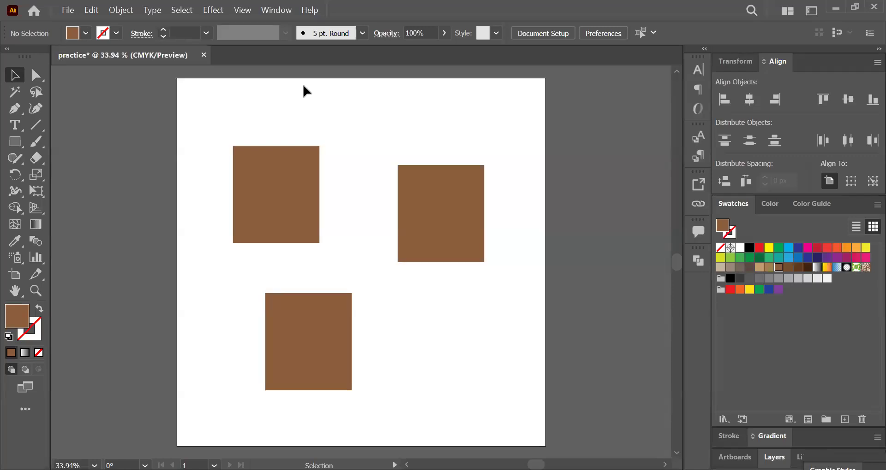
left_click(15, 91)
left_click(15, 75)
Step: Move the upper-left rectangle to the artboard's lower right, and return it slightly above and left of its original place
left_click(284, 178)
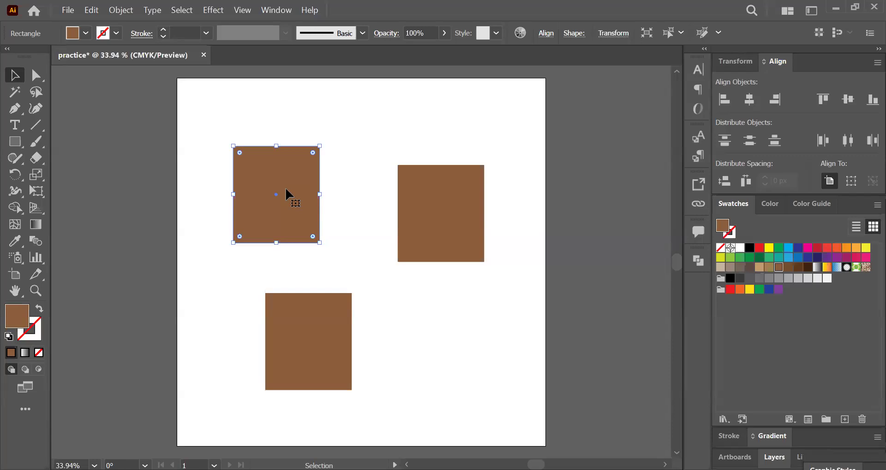
left_click_drag(286, 189, 459, 353)
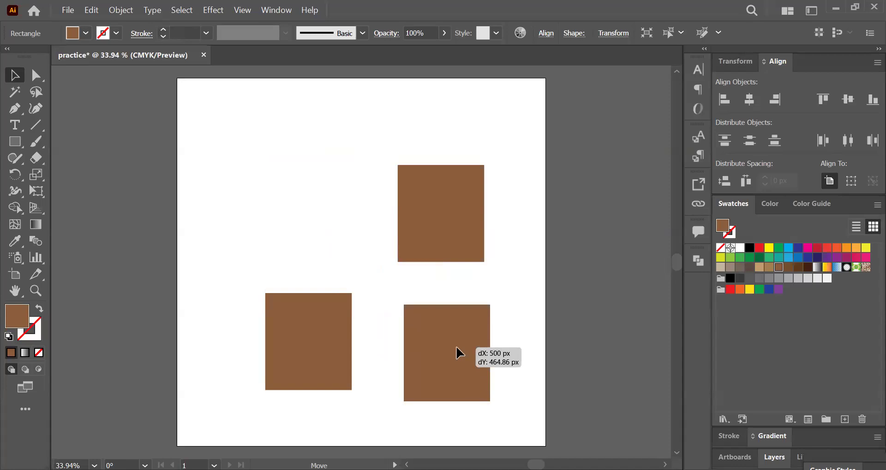
left_click_drag(455, 349, 273, 172)
left_click(344, 160)
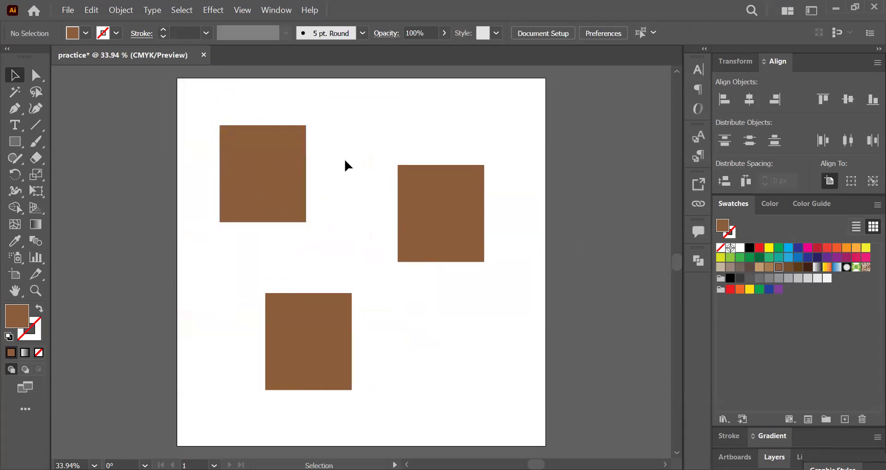
Step: Select the two upper rectangles together, move them slightly up and left, and deselect them
left_click(258, 162)
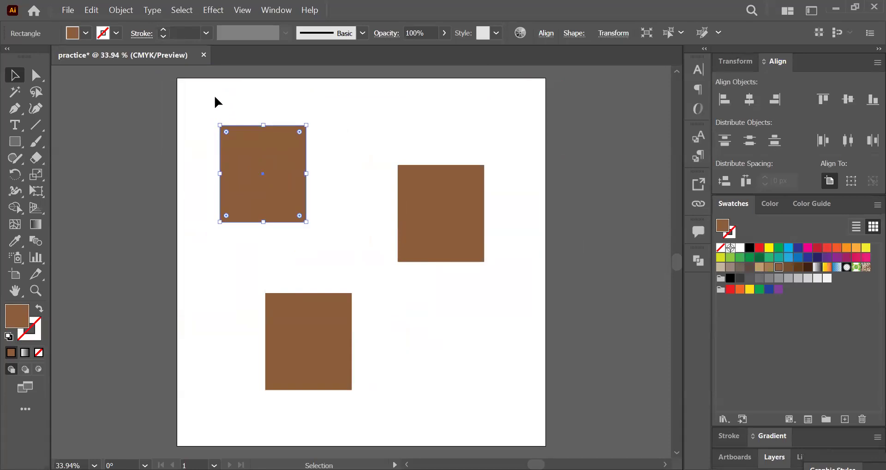
left_click_drag(207, 96, 457, 168)
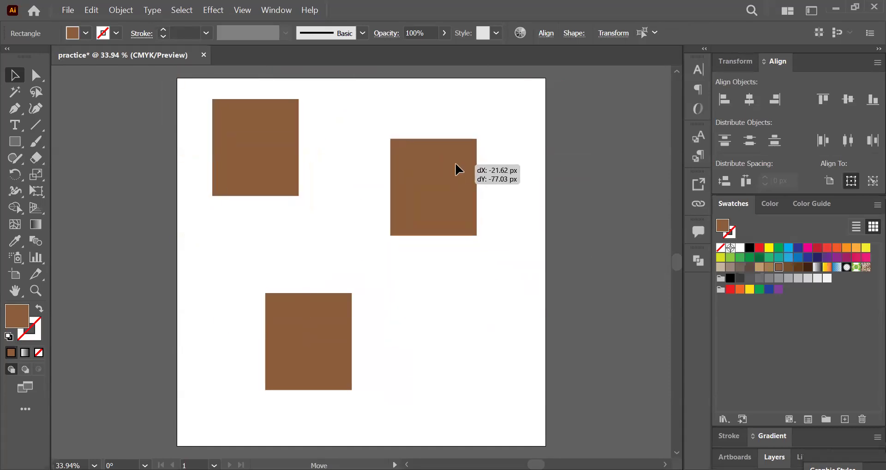
left_click(372, 198)
Step: Widen the lower rectangle nearly to the artboard's right edge, and stretch the upper-right rectangle upward close to the artboard's top edge
left_click(318, 332)
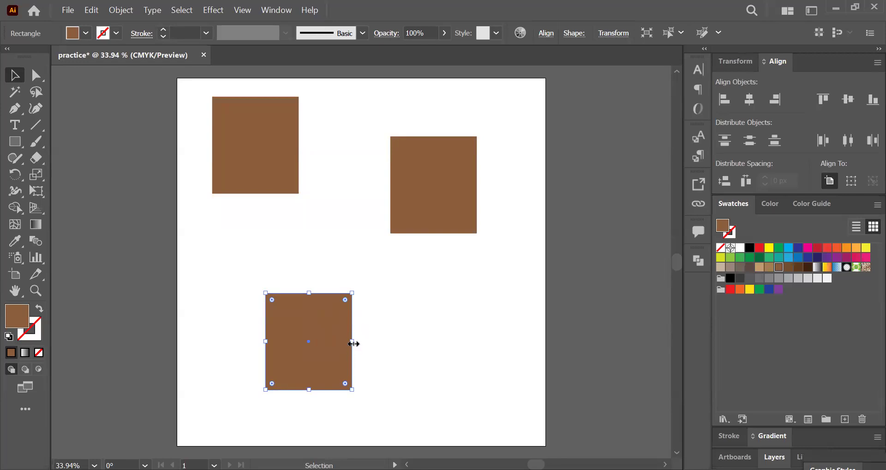
left_click_drag(351, 343, 528, 346)
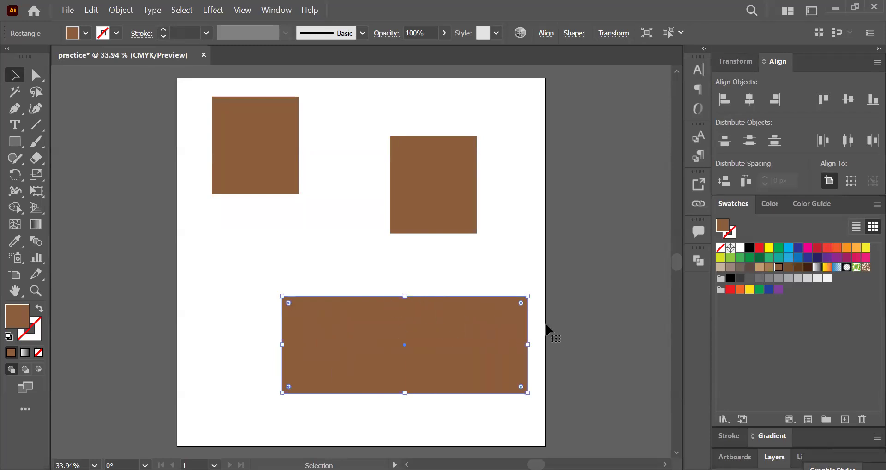
left_click(458, 181)
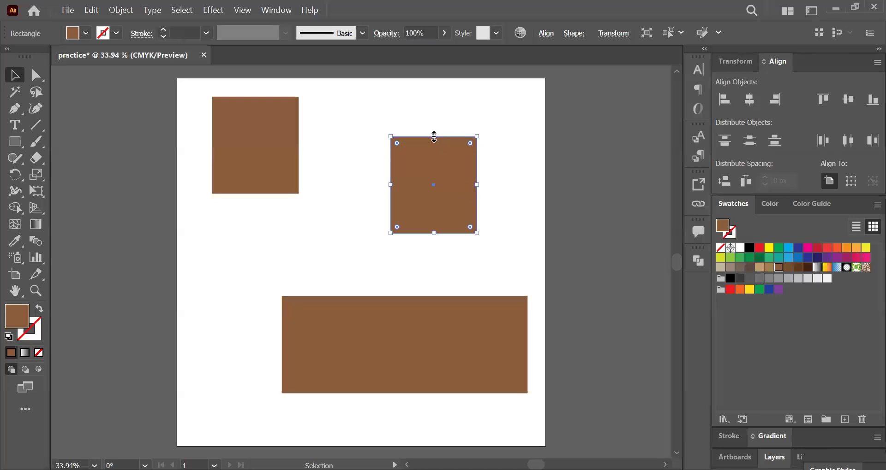
left_click_drag(434, 137, 434, 84)
left_click(483, 173)
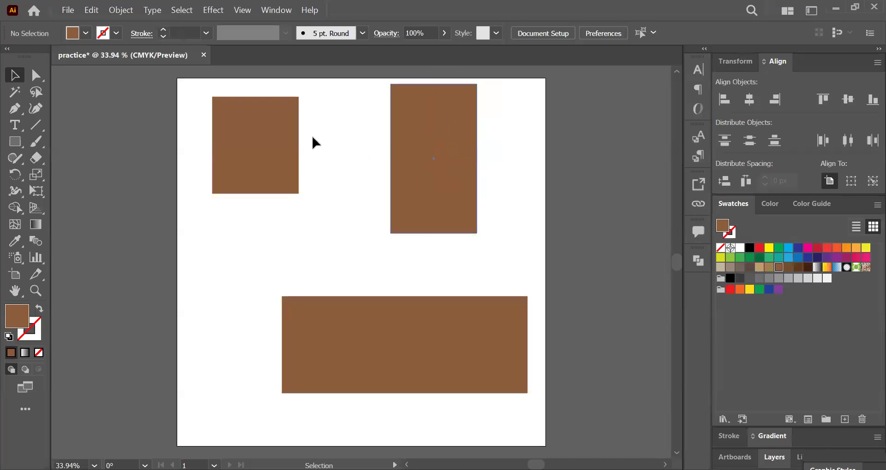
Step: Enlarge the upper-left rectangle until it extends past the artboard's left edge and nearly reaches the upper-right rectangle, and deselect it
left_click(260, 146)
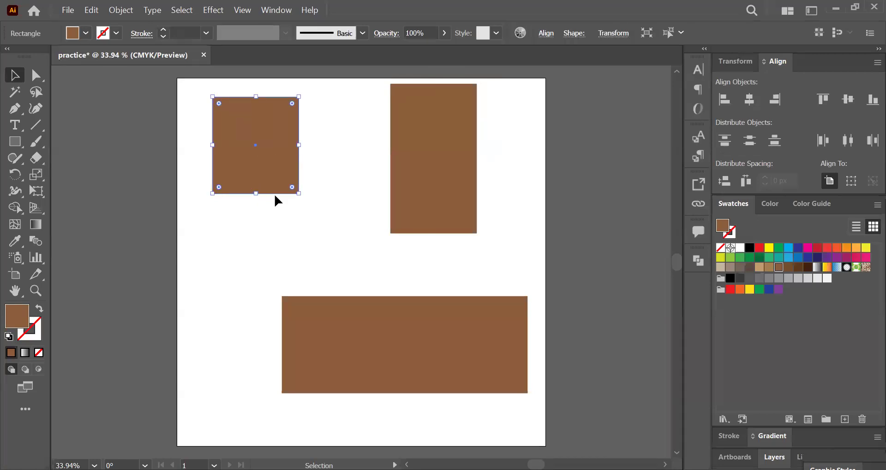
left_click_drag(299, 194, 429, 274)
left_click_drag(362, 208, 296, 194)
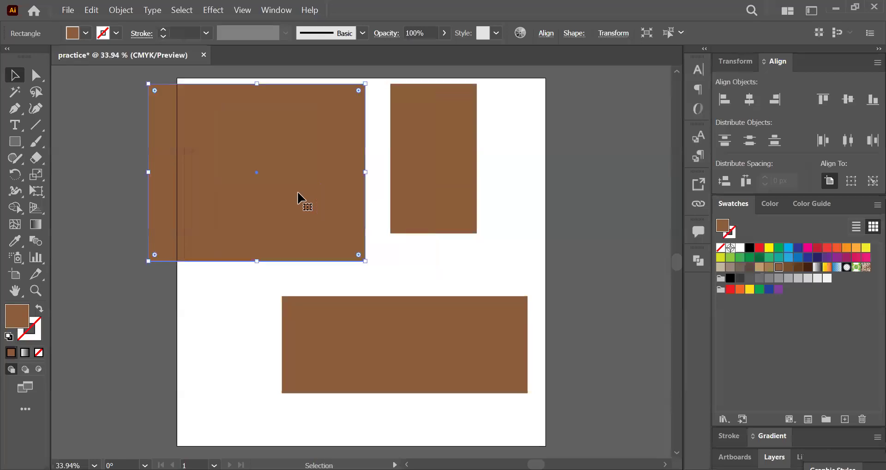
left_click(442, 252)
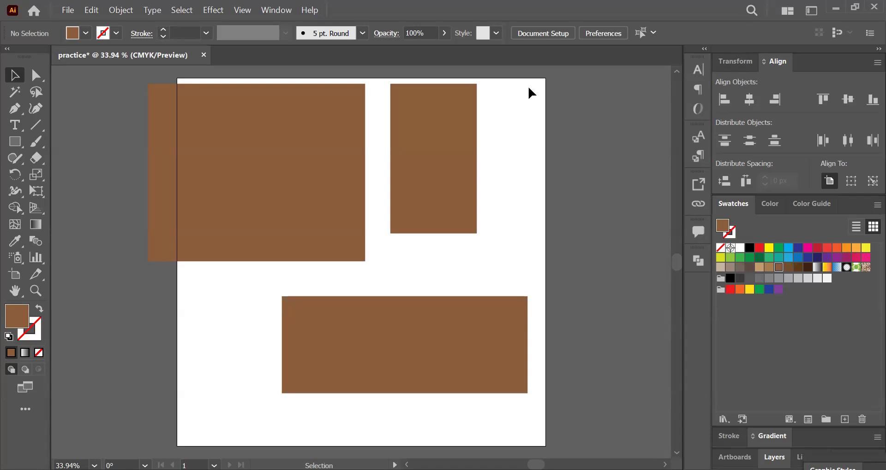
Step: Group all three rectangles and deselect the group
left_click_drag(528, 88, 248, 392)
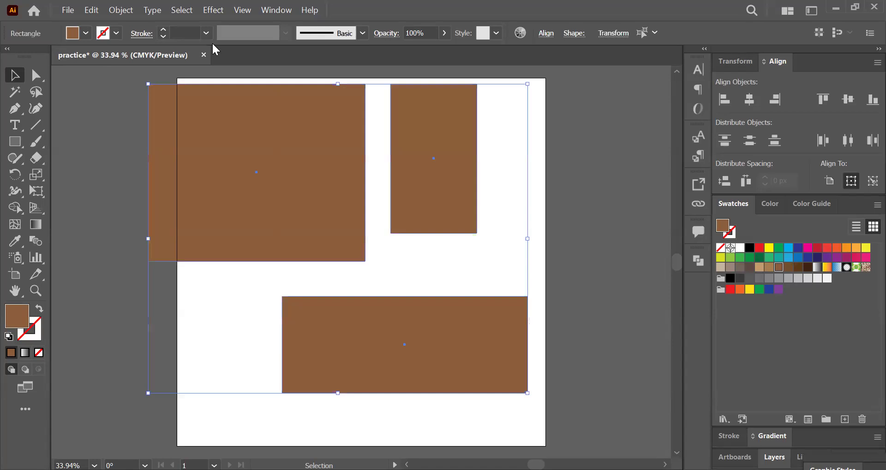
left_click(121, 10)
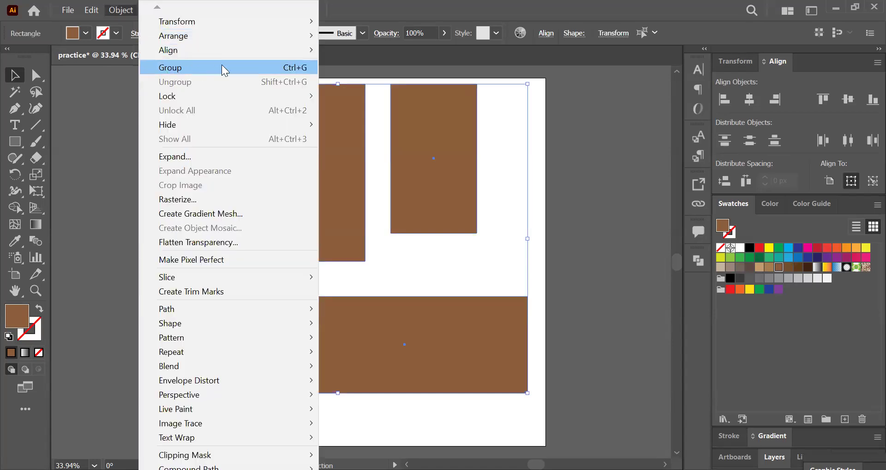
left_click(248, 67)
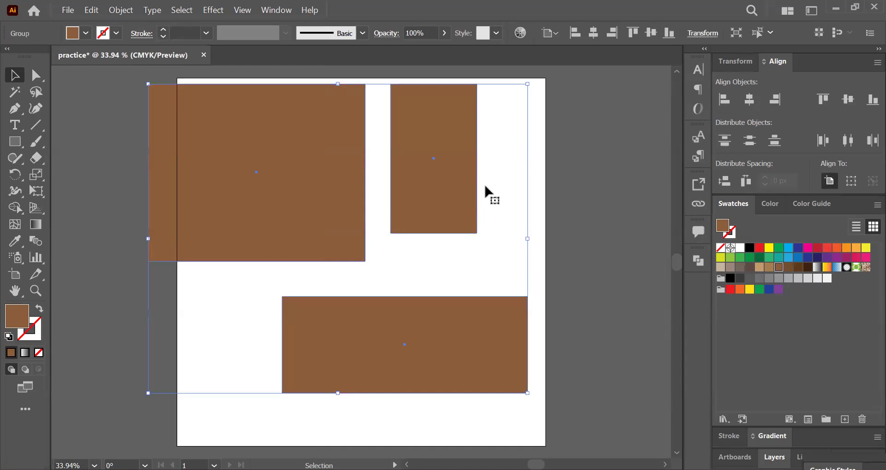
left_click(536, 127)
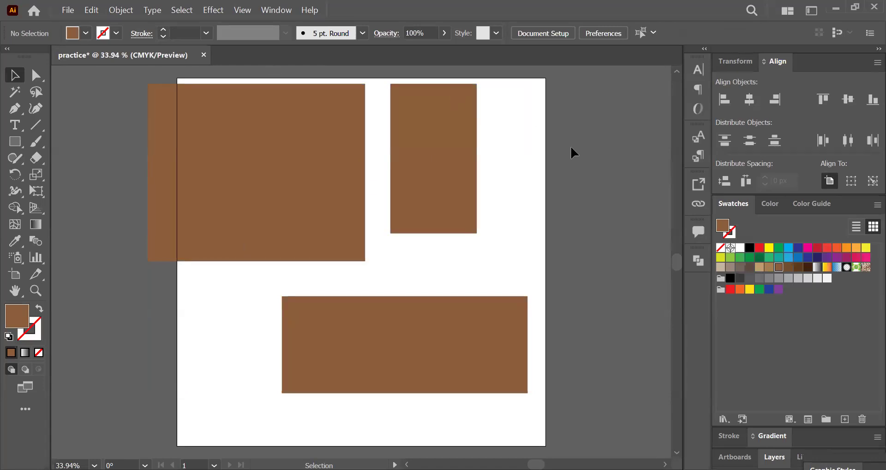
Step: Move the grouped rectangles together slightly right and down, and deselect them
left_click(418, 125)
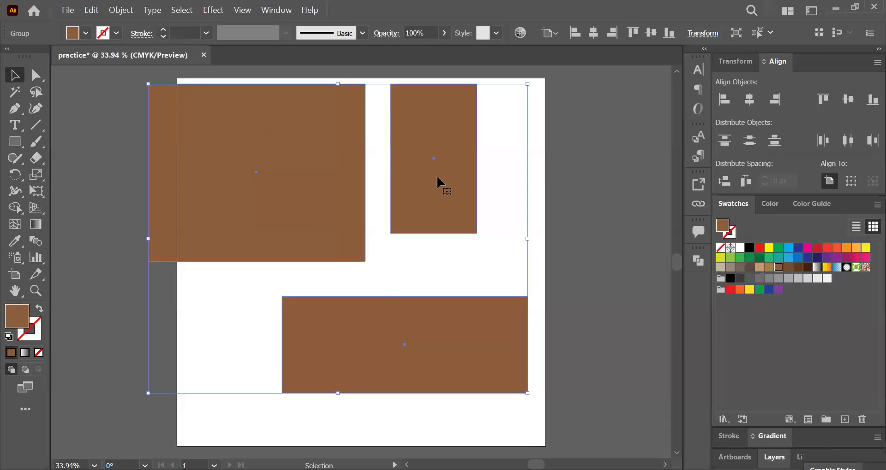
left_click_drag(437, 177, 461, 186)
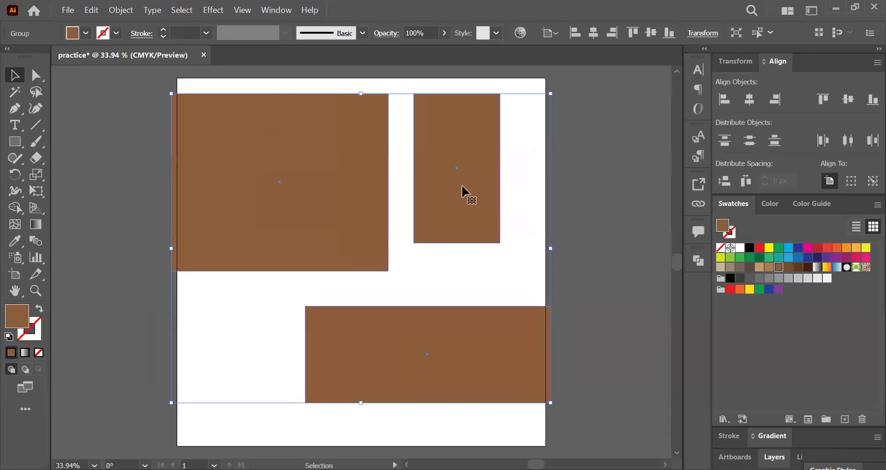
left_click(402, 114)
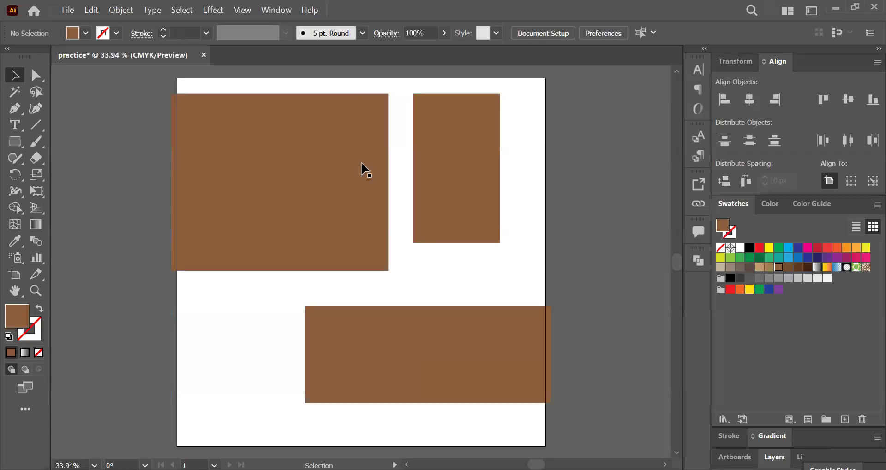
Step: Ungroup the three rectangles and deselect them
left_click(364, 171)
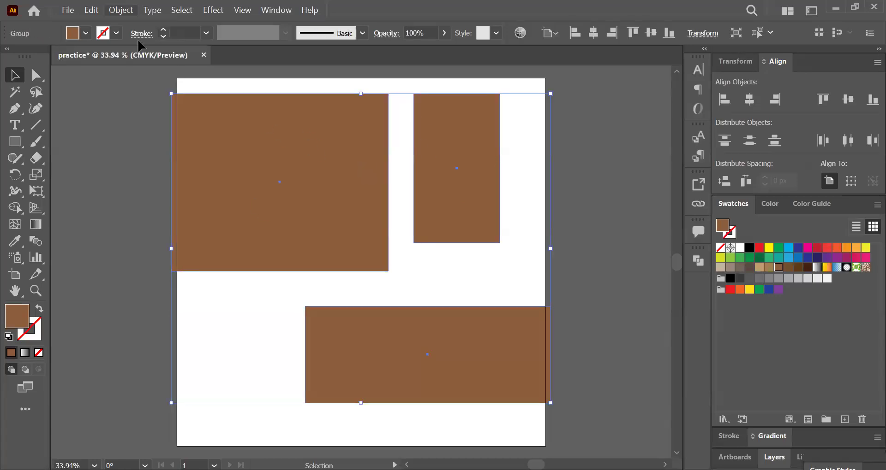
left_click(121, 10)
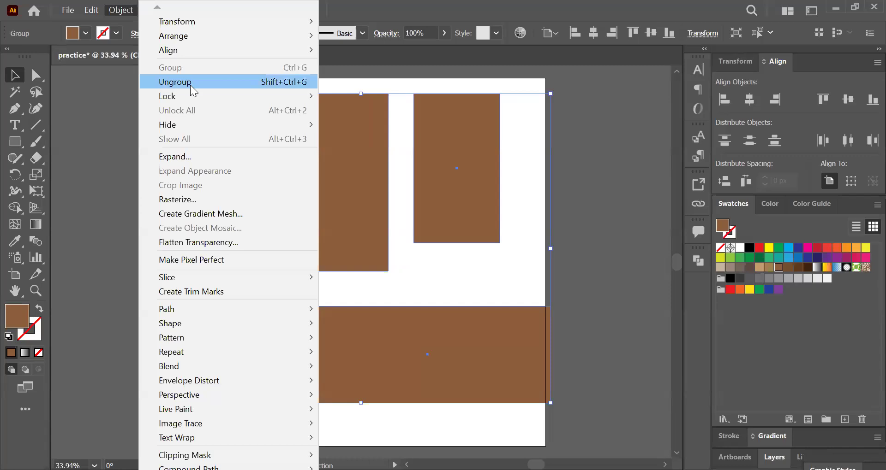
left_click(190, 83)
left_click(261, 84)
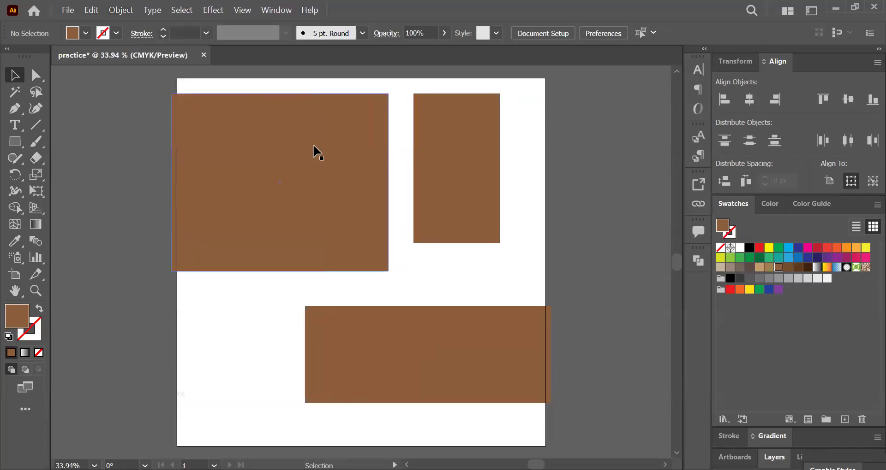
Step: Try moving each of the ungrouped rectangles separately, and undo the three moves
left_click_drag(313, 147, 237, 133)
left_click_drag(475, 160, 582, 157)
left_click_drag(475, 336, 381, 354)
key("ctrl+z")
key("ctrl+z")
key("ctrl+z")
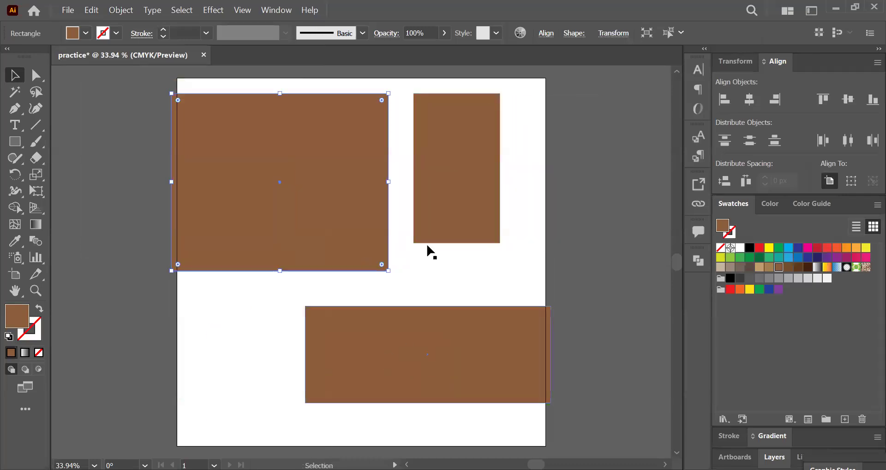
left_click(434, 248)
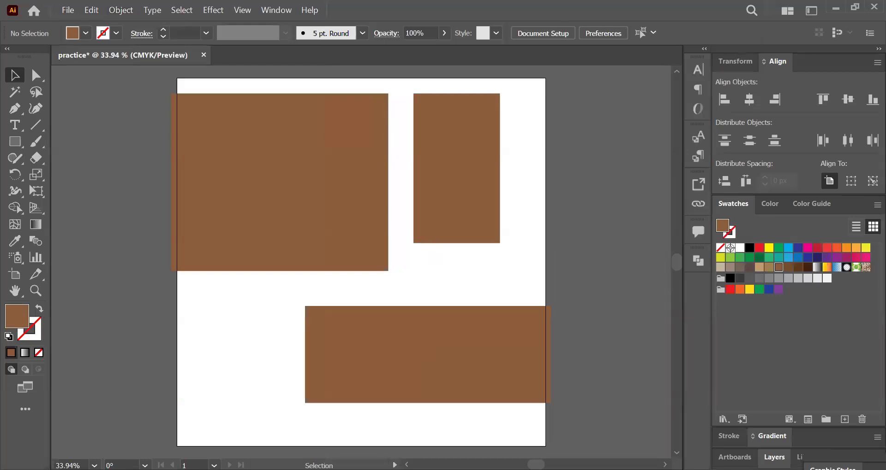
Step: Switch to the WPS presentation and highlight "anchor points" in yellow on the Direct Selection Tool slide
key("alt+Tab")
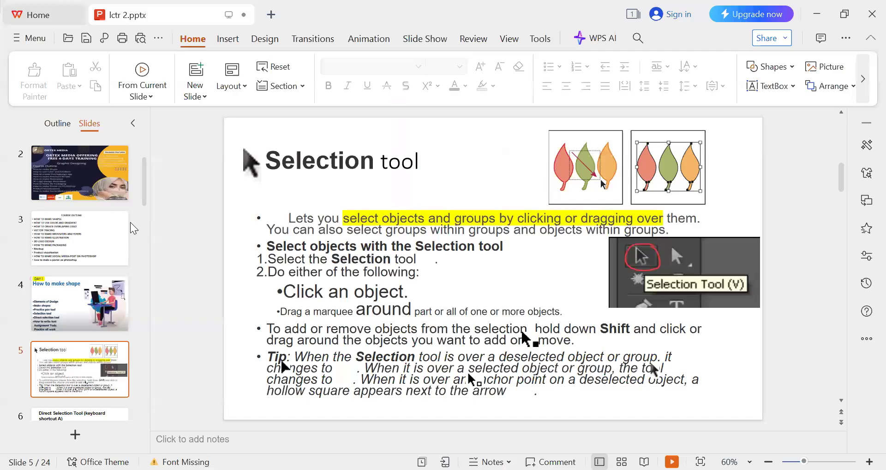
scroll(185, 233, "down", 1)
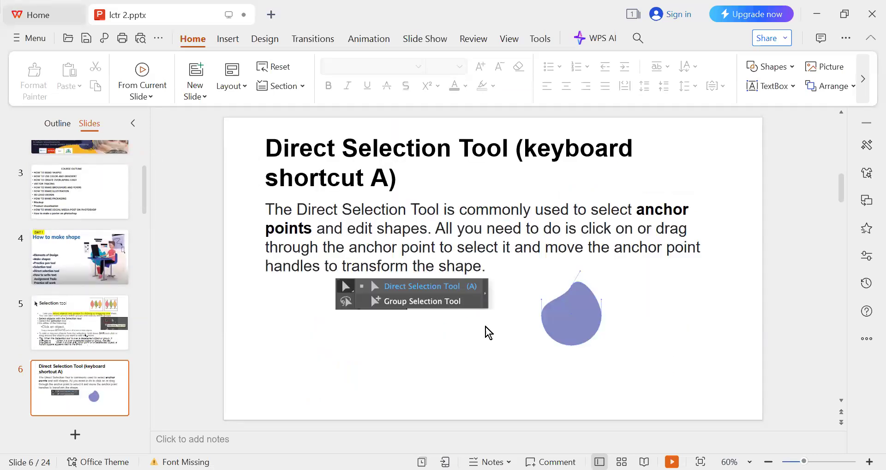
left_click_drag(638, 211, 312, 229)
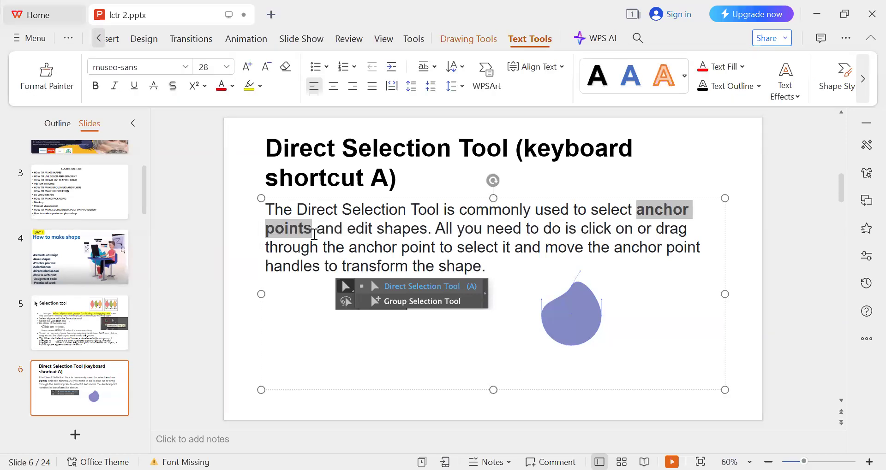
left_click(424, 222)
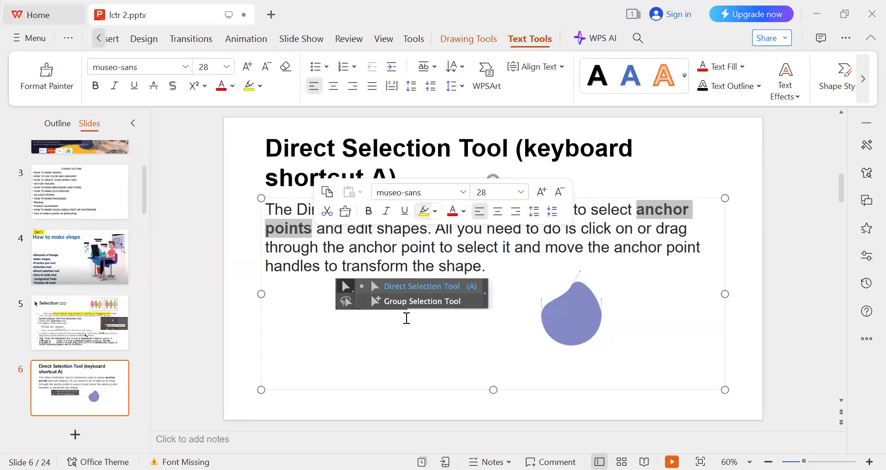
left_click(485, 267)
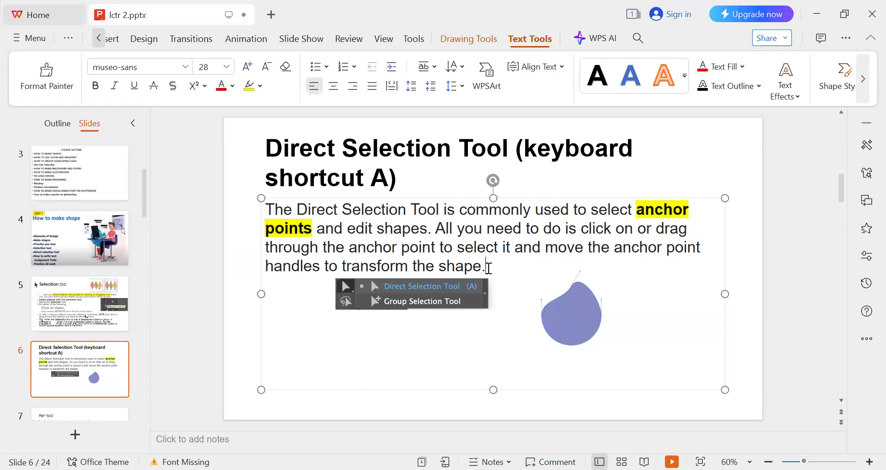
left_click(210, 313)
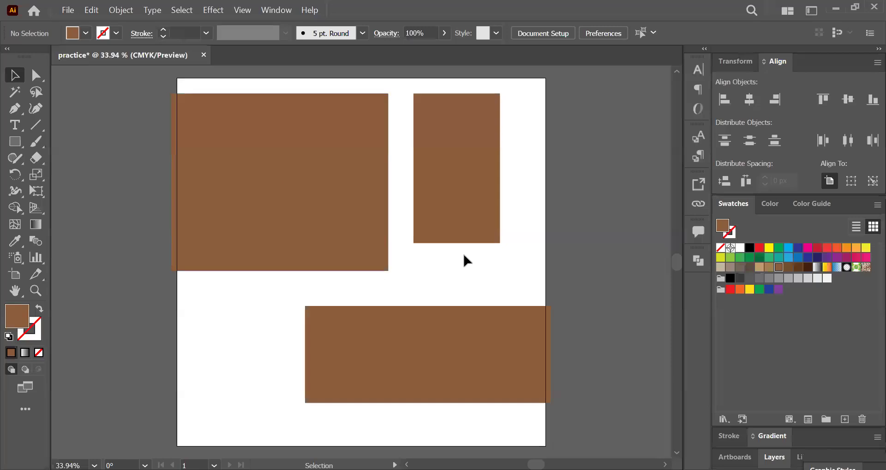
Step: Switch back to Illustrator and delete all three rectangles
left_click_drag(263, 83, 523, 403)
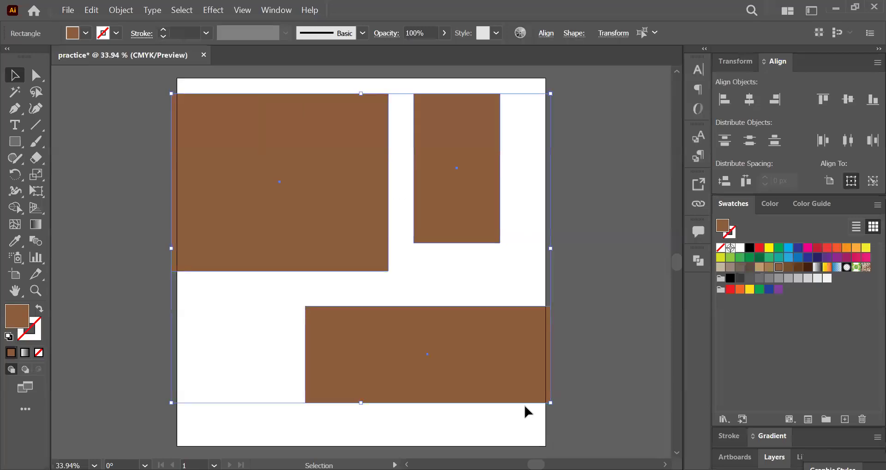
key("Delete")
Step: Draw a brown square in the left half of the artboard with the Rectangle tool, and deselect it
left_click(14, 143)
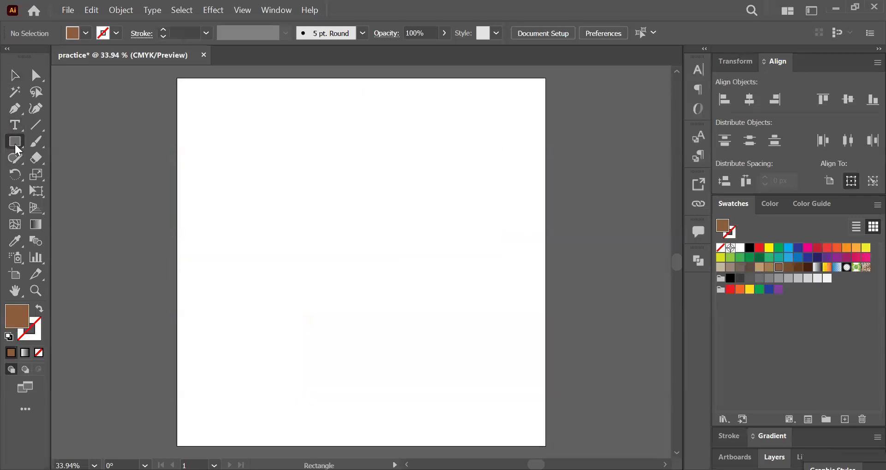
left_click_drag(275, 233, 339, 254)
left_click(15, 75)
left_click(172, 146)
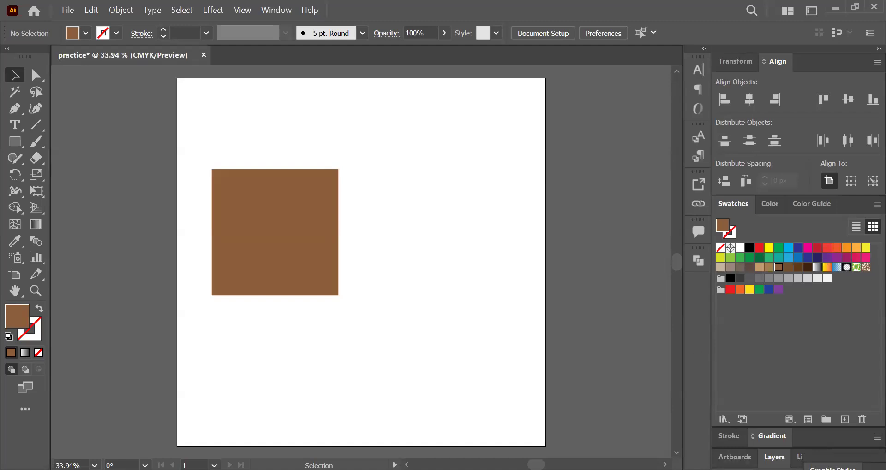
Step: Round all four corners of the brown square to a radius of about 46 px with the Direct Selection tool, and deselect it
left_click(37, 79)
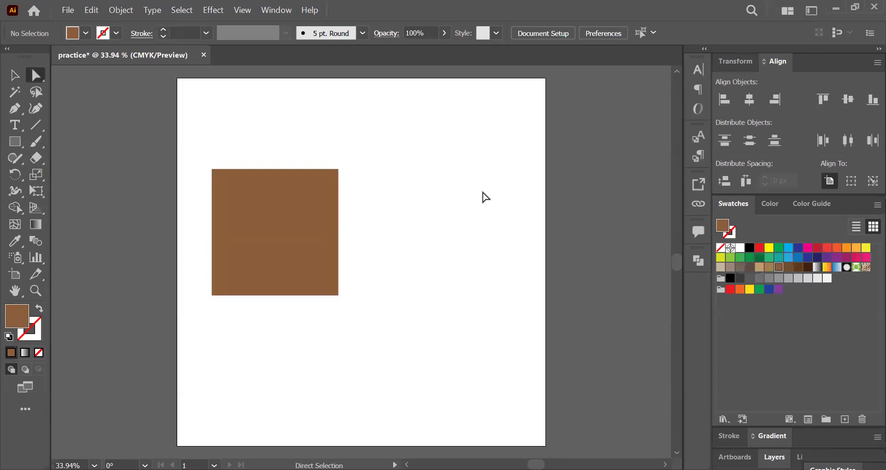
left_click(289, 214)
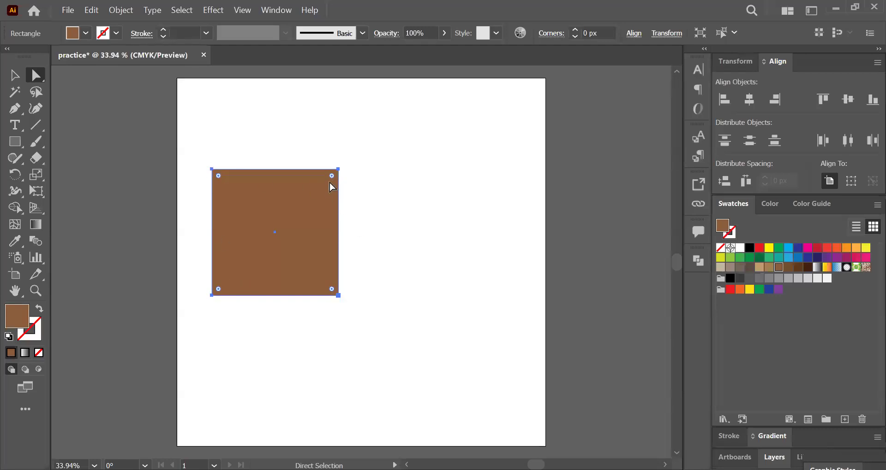
left_click_drag(330, 178, 321, 198)
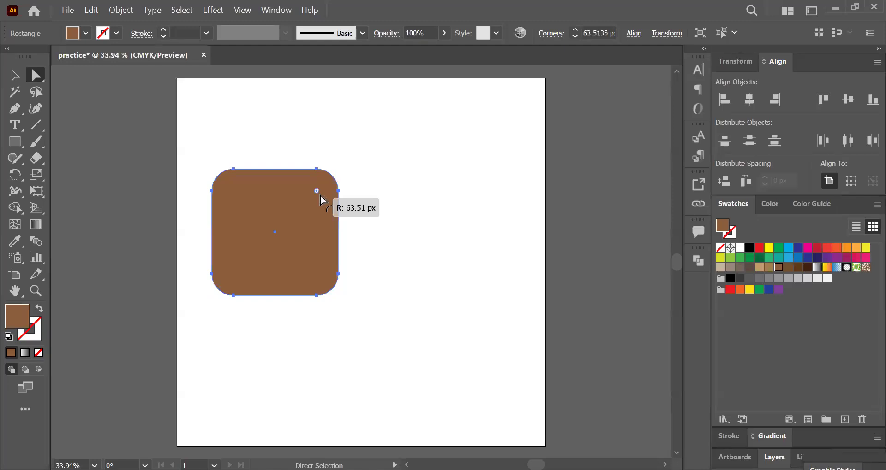
mouse_move(321, 196)
left_mouse_down()
mouse_move(381, 169)
mouse_move(321, 203)
mouse_move(336, 200)
left_mouse_up()
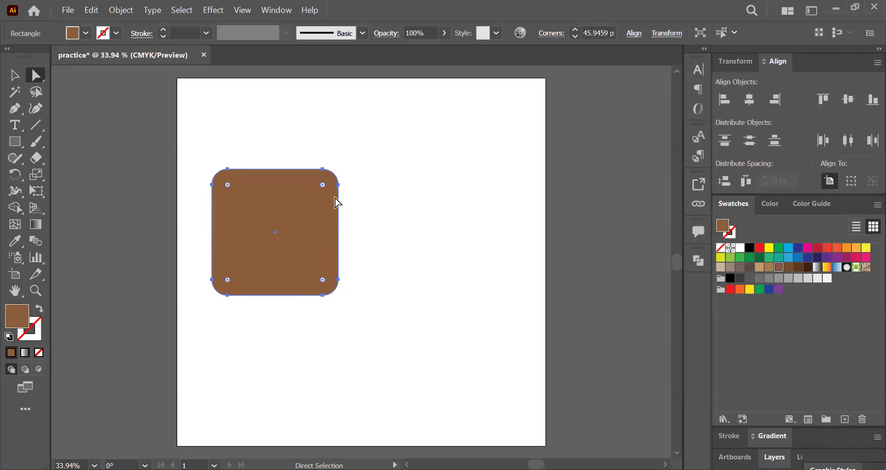
left_click(372, 209)
Step: Draw a second brown rectangle about 343 x 354 px beside the rounded square in the right half of the artboard, and deselect it
left_click(17, 139)
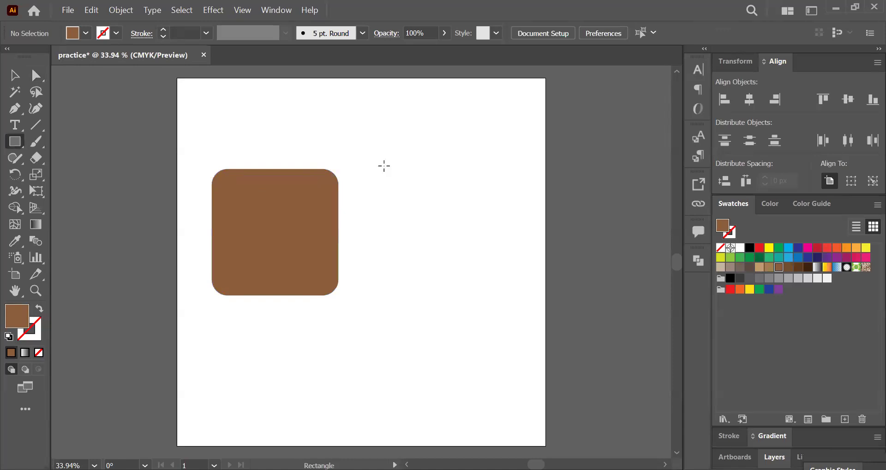
left_click_drag(386, 170, 503, 290)
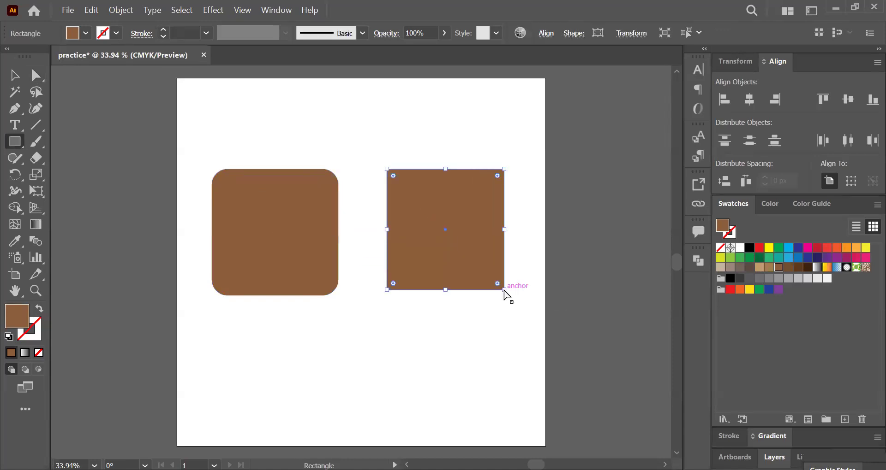
key("a")
left_click(399, 150)
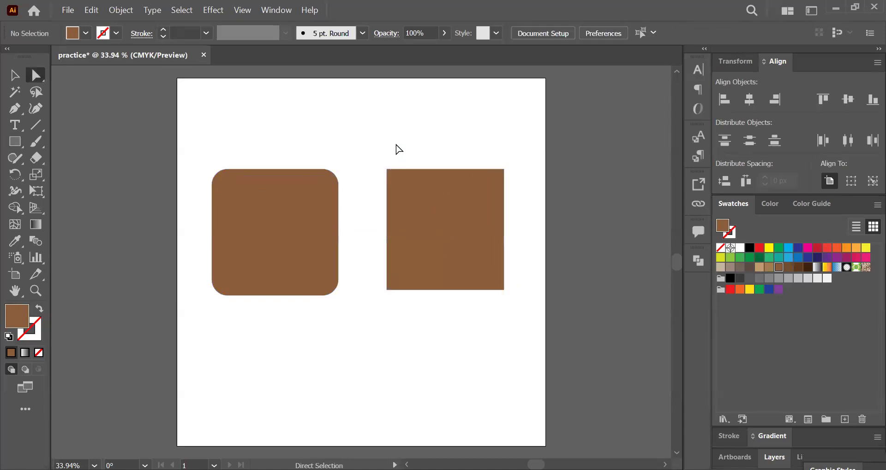
Step: Try pulling the right rectangle's upper-left anchor point up and outward with the Direct Selection tool, and undo the change
left_click(387, 169)
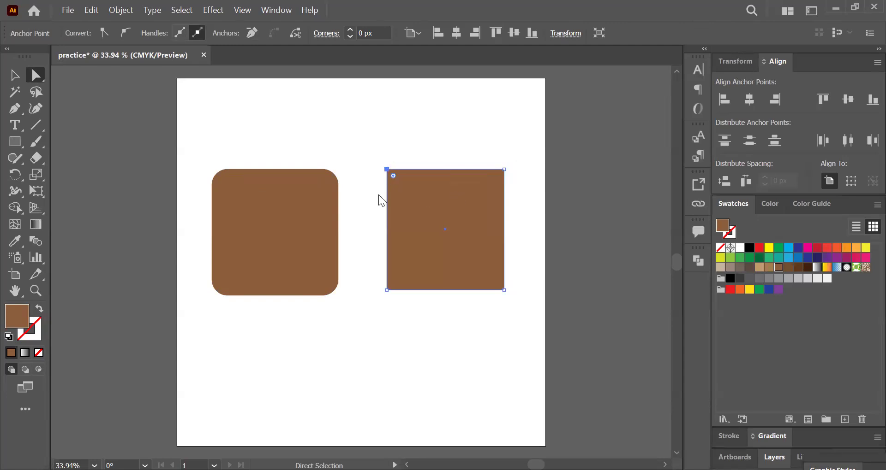
left_click_drag(387, 170, 323, 84)
left_click(484, 114)
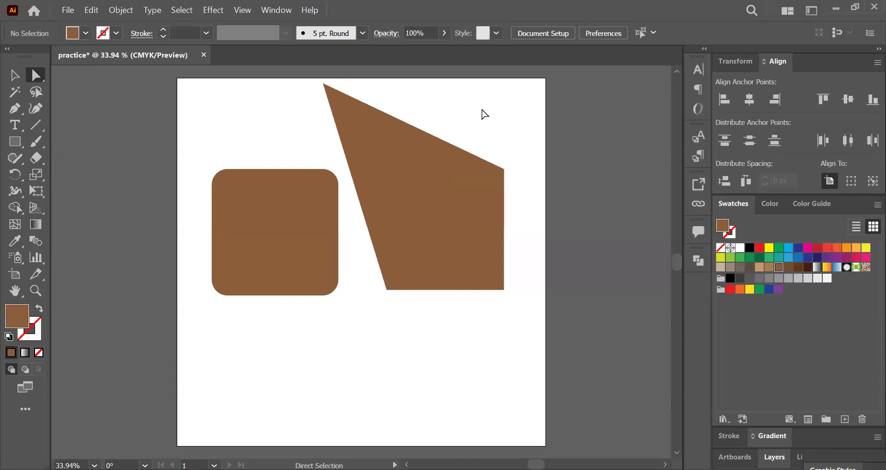
key("ctrl")
key("ctrl+z")
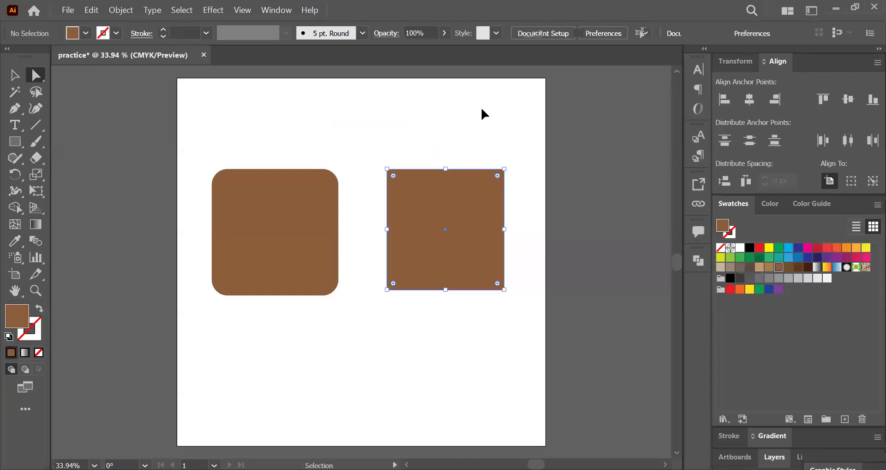
Step: Reshape the right rectangle into a long slanted parallelogram by moving its lower and upper edges with the Direct Selection tool, and deselect it
left_click(439, 291)
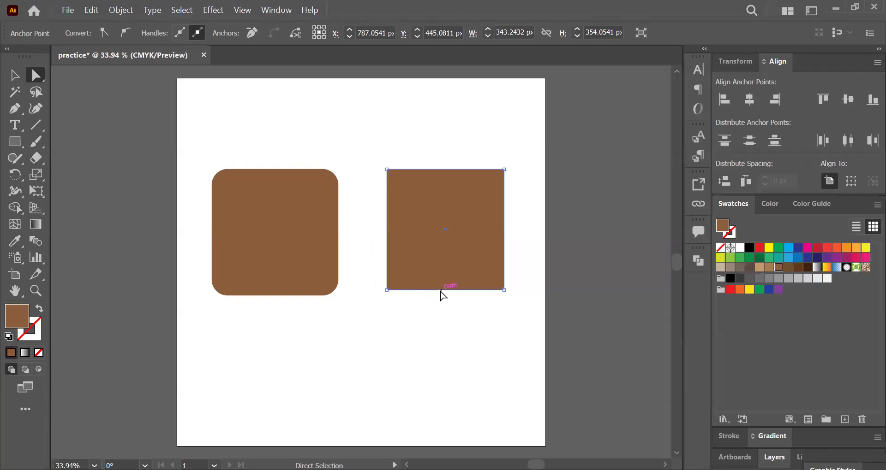
left_click_drag(440, 292, 425, 386)
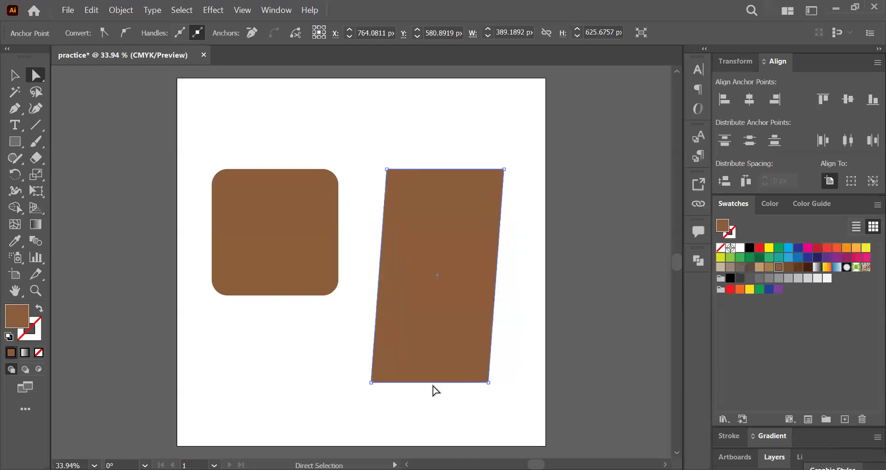
left_click_drag(435, 386, 555, 394)
left_click_drag(394, 403, 384, 401)
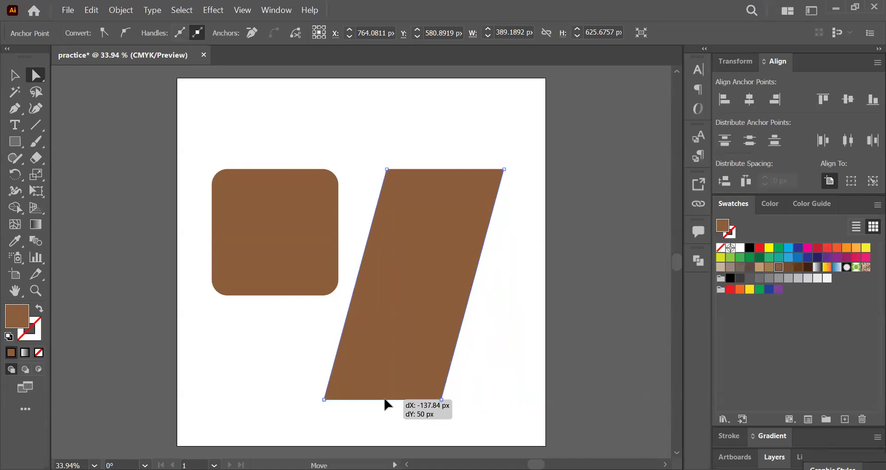
left_click_drag(384, 401, 252, 96)
left_click(445, 189)
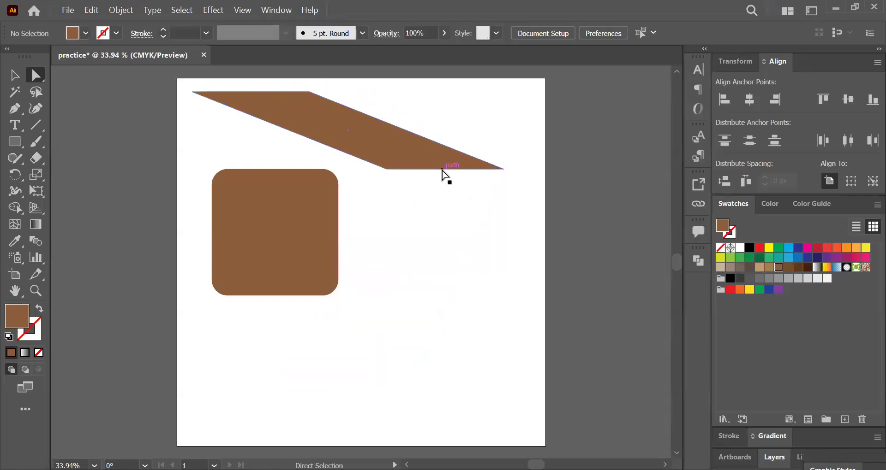
left_click_drag(442, 170, 499, 199)
left_click(493, 263)
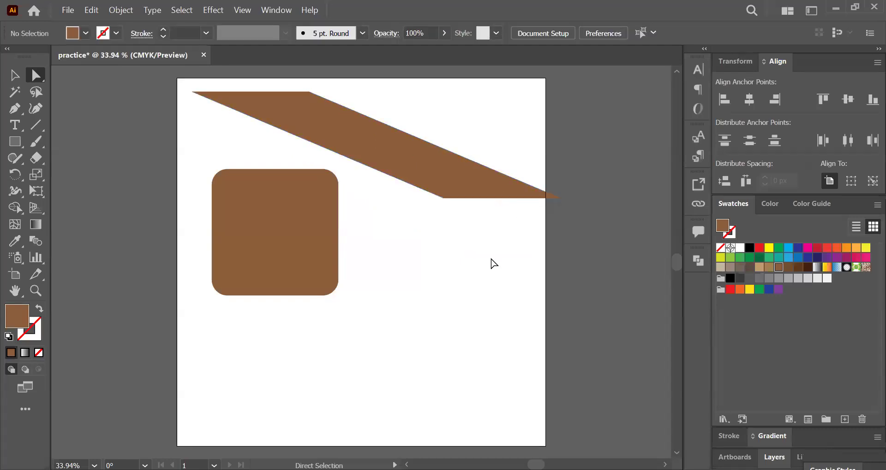
Step: Delete both the parallelogram and the rounded square completely, leaving the artboard empty
left_click_drag(439, 108, 235, 226)
key("Delete")
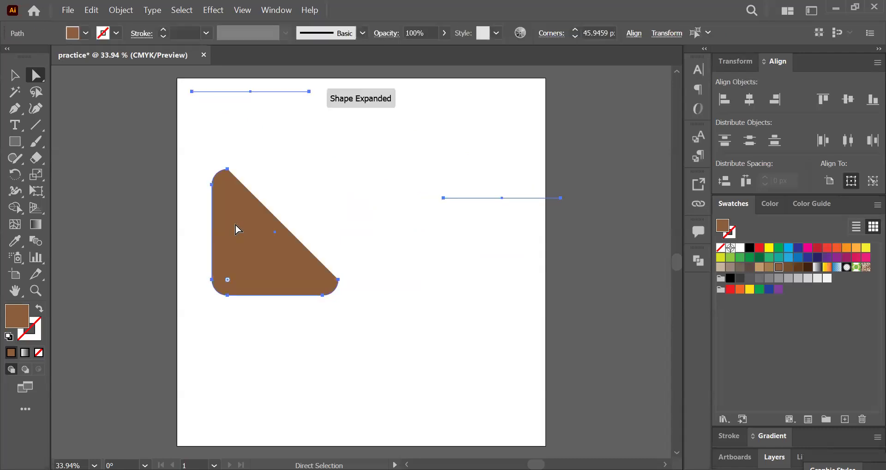
key("Delete")
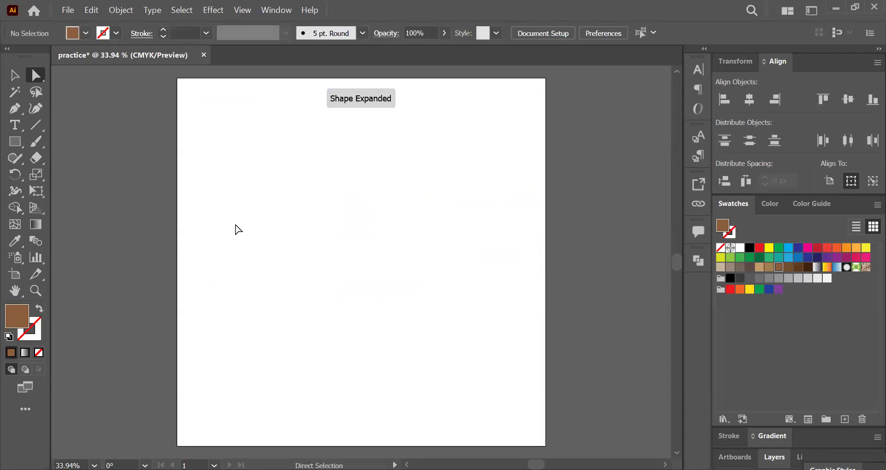
Step: Draw a small, narrow vertical brown ellipse in the upper part of the artboard and move it straight down toward the middle
left_click_drag(14, 142, 95, 177)
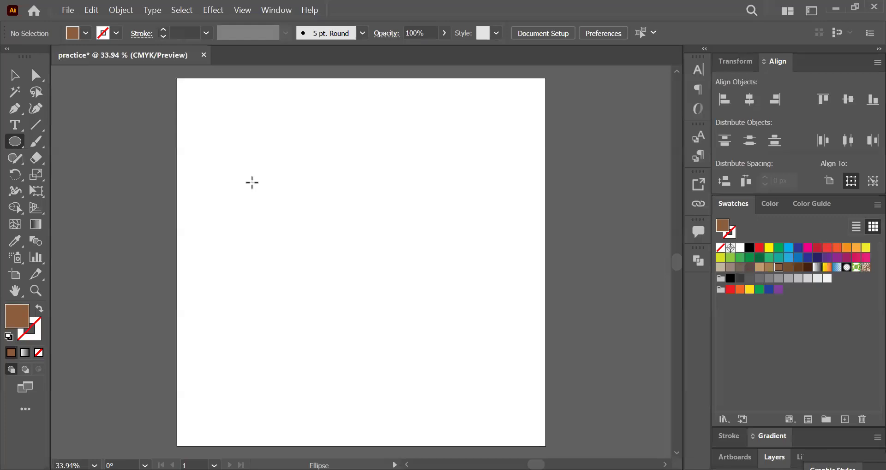
left_click(253, 182)
left_click(463, 266)
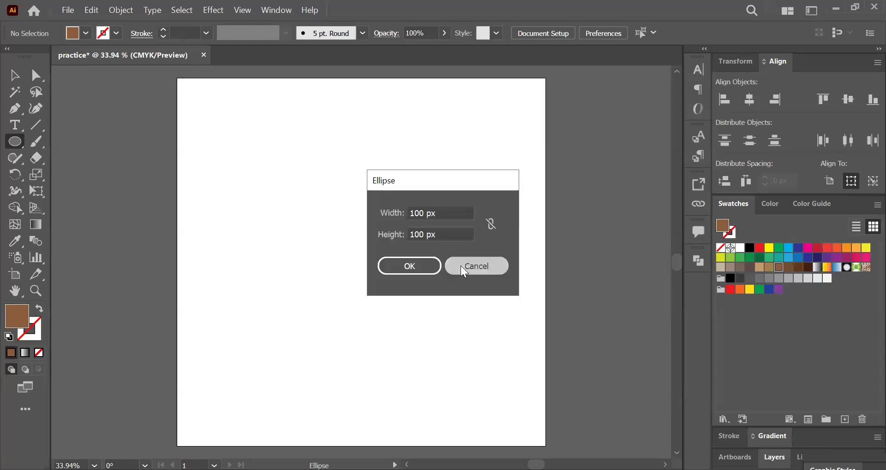
left_click_drag(305, 146, 316, 180)
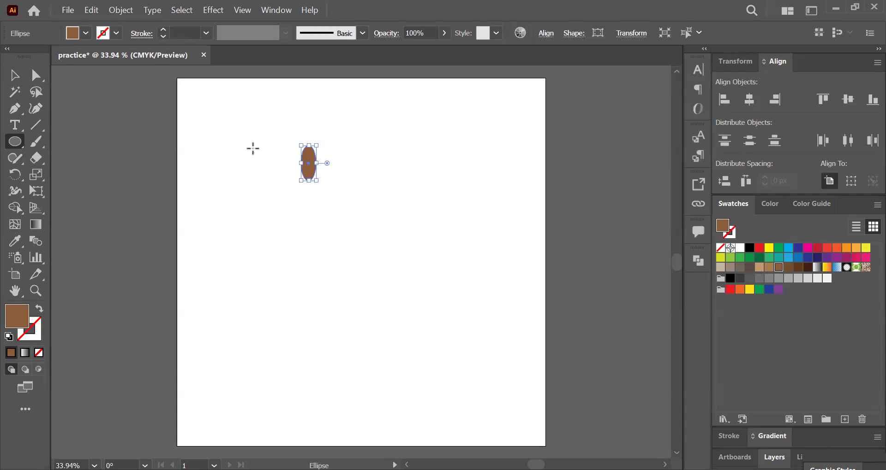
key("v")
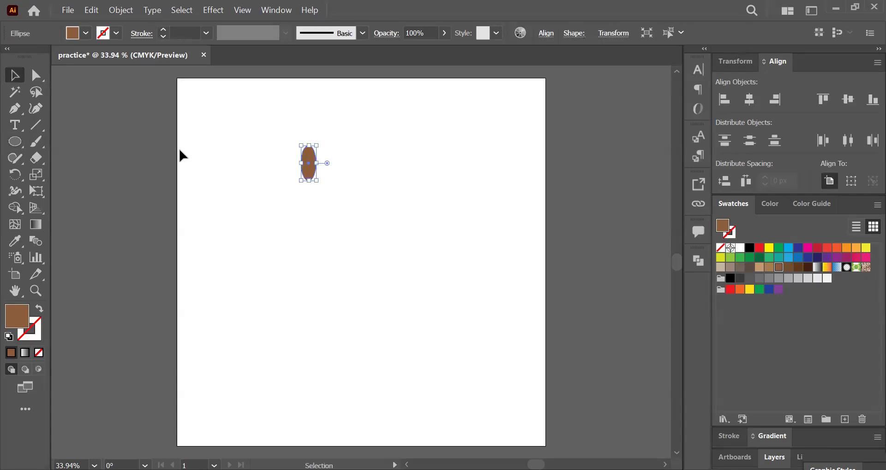
left_click(191, 166)
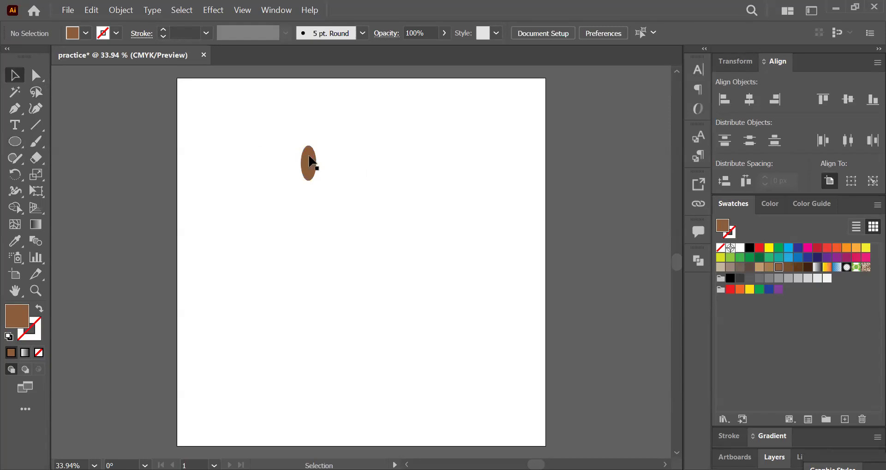
left_click_drag(312, 164, 315, 237)
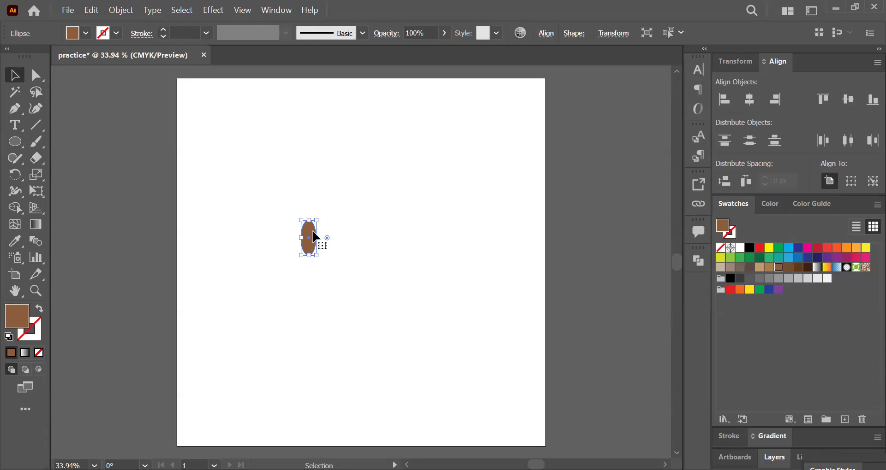
Step: Duplicate the ellipse just to its right, tilt the copy slightly outward at the bottom, and select both ellipses
mouse_move(315, 237)
left_mouse_down("alt")
mouse_move(326, 239)
mouse_move(323, 232)
left_mouse_up("alt")
key("ctrl+z")
left_click_drag(310, 237, 322, 234, "alt")
left_click_drag(332, 215, 335, 221)
left_click_drag(314, 212, 301, 215)
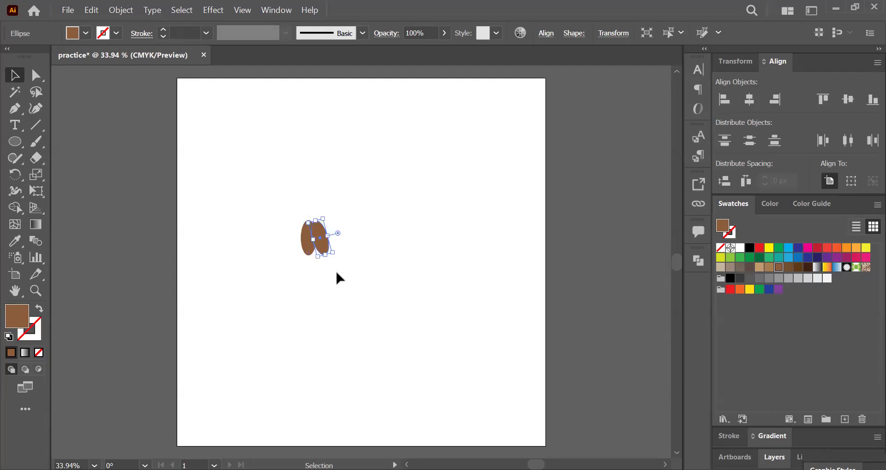
left_click(311, 242, "shift")
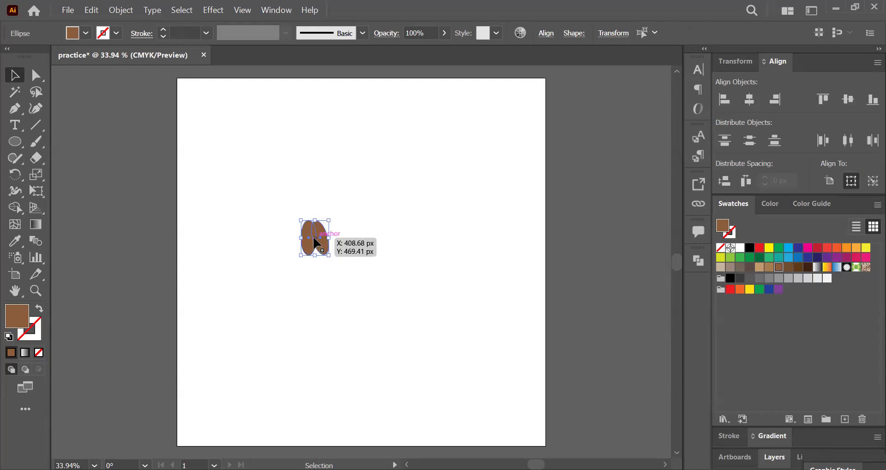
Step: Duplicate the pair of ellipses to the left and rotate the copies so the four form a fan
left_click_drag(311, 246, 302, 245)
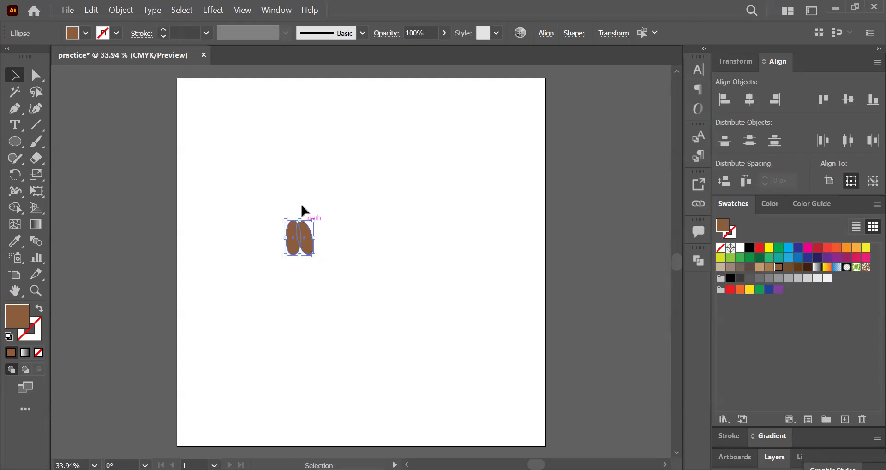
key("ctrl+z")
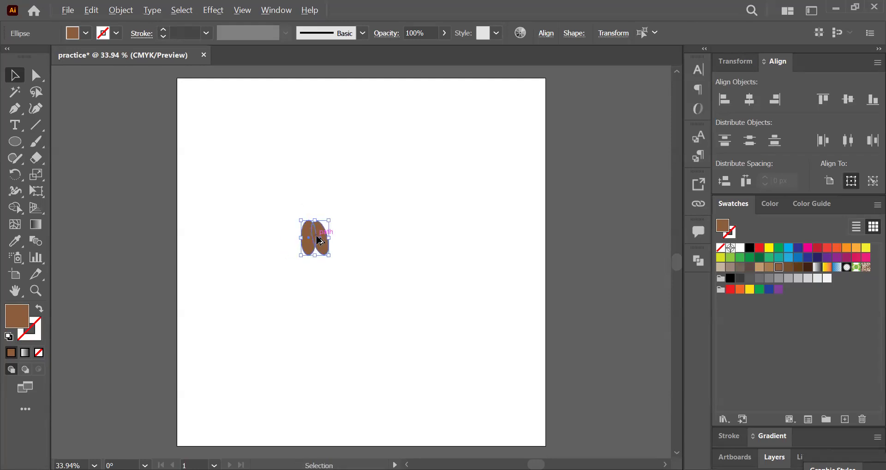
left_click_drag(320, 240, 302, 241)
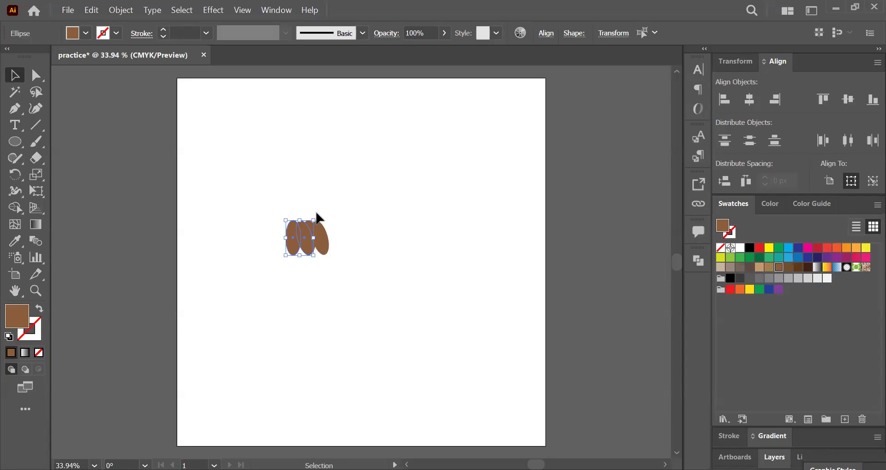
left_click_drag(315, 216, 295, 209)
Step: Give all the fanned ellipses the green fill C=50 M=0 Y=100 K=0 and a black 1 pt stroke, and deselect them
left_click_drag(237, 222, 411, 256)
left_click(729, 258)
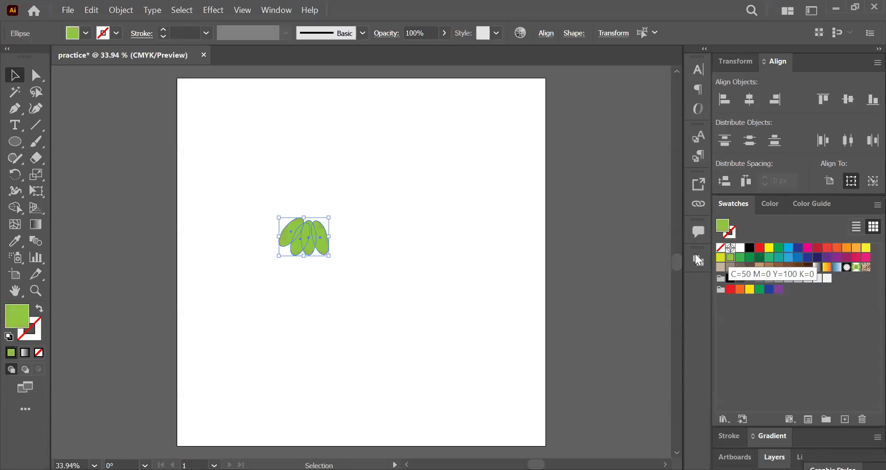
left_click(480, 215)
left_click_drag(244, 213, 343, 240)
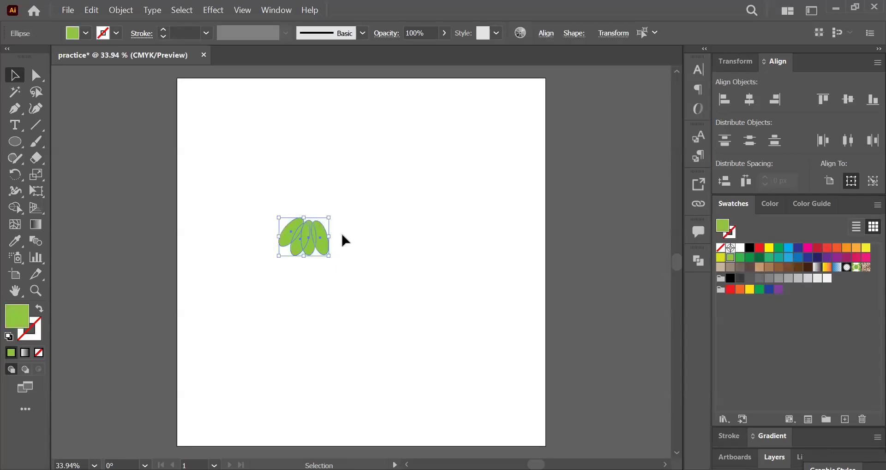
left_click(729, 234)
left_click(749, 248)
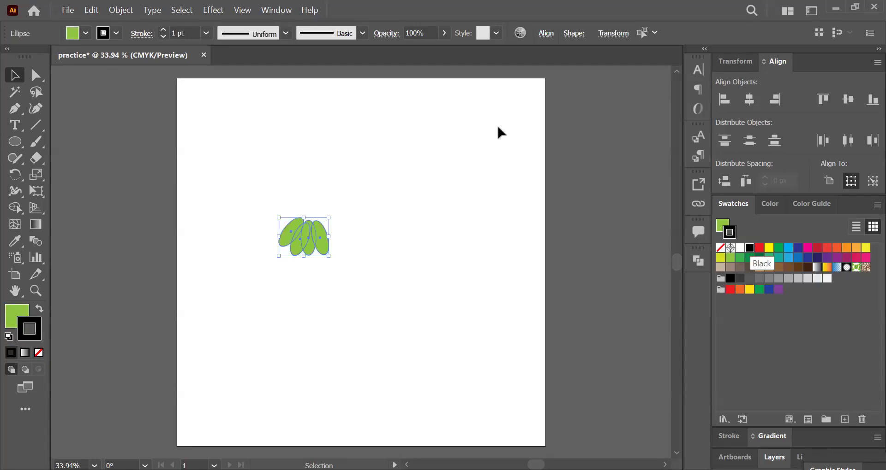
left_click(311, 177)
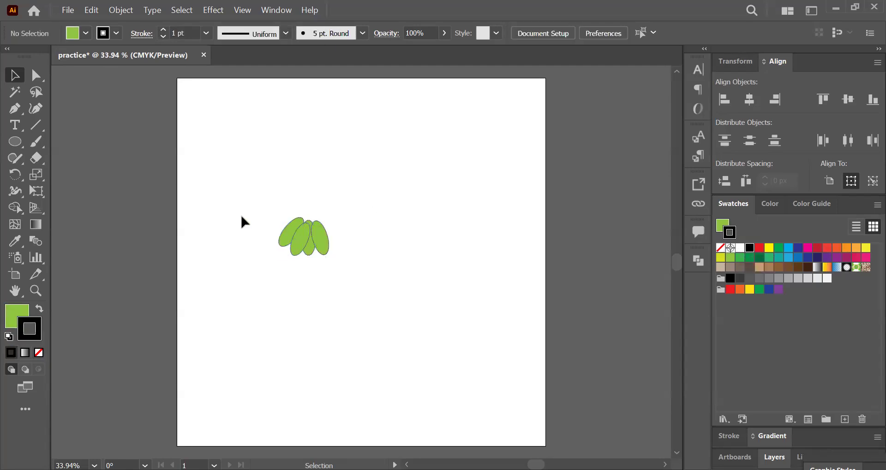
Step: Duplicate the green ellipses to the right, rotate the copies the opposite way, and fit them against the originals as one wide fan
left_click_drag(229, 215, 366, 261)
left_click_drag(307, 243, 383, 204)
left_click_drag(400, 170, 384, 147)
left_click_drag(379, 190, 378, 192)
left_click(297, 147)
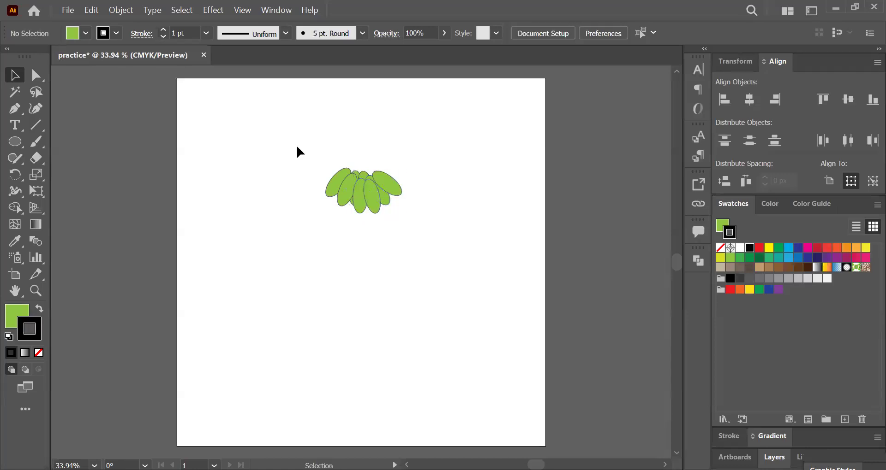
Step: Duplicate the wide fan downward into three more overlapping rows, each scaled slightly smaller than the one above, and deselect
left_click_drag(296, 143, 466, 231)
left_click_drag(372, 197, 366, 221)
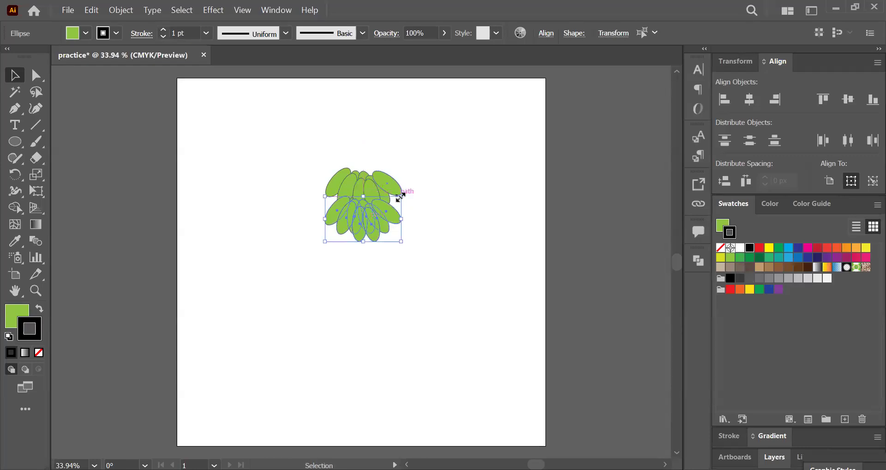
left_click_drag(400, 195, 389, 254)
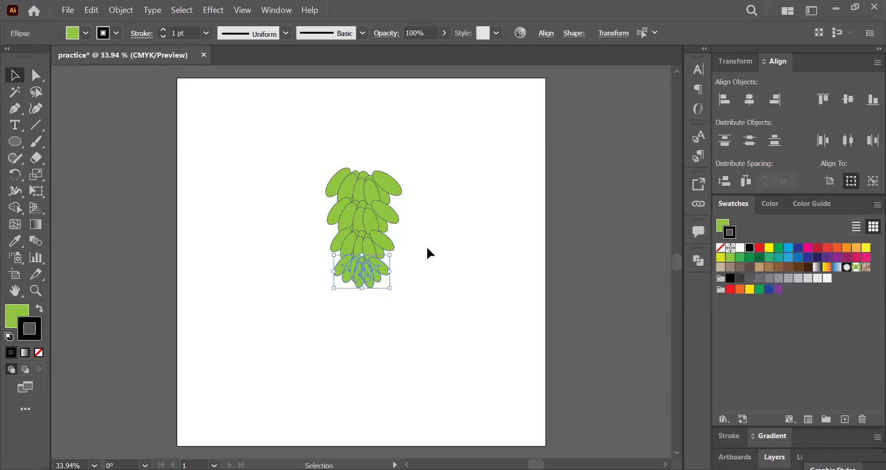
left_click(429, 218)
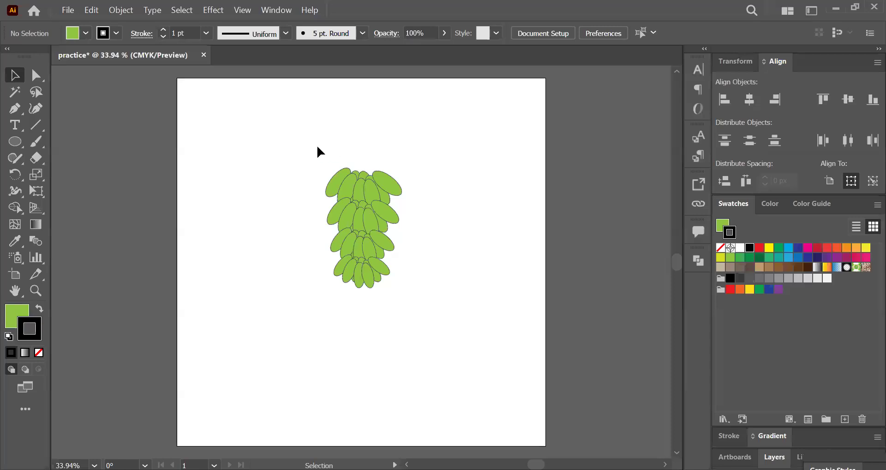
Step: Group all the ellipses of the top row and select the group with the Selection tool
left_click_drag(373, 179, 412, 186)
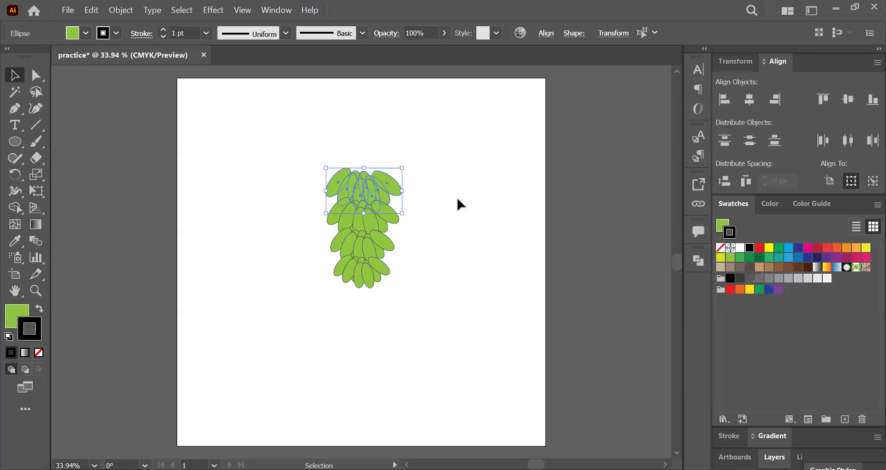
key("a")
key("v")
left_click(479, 173)
left_click(379, 181)
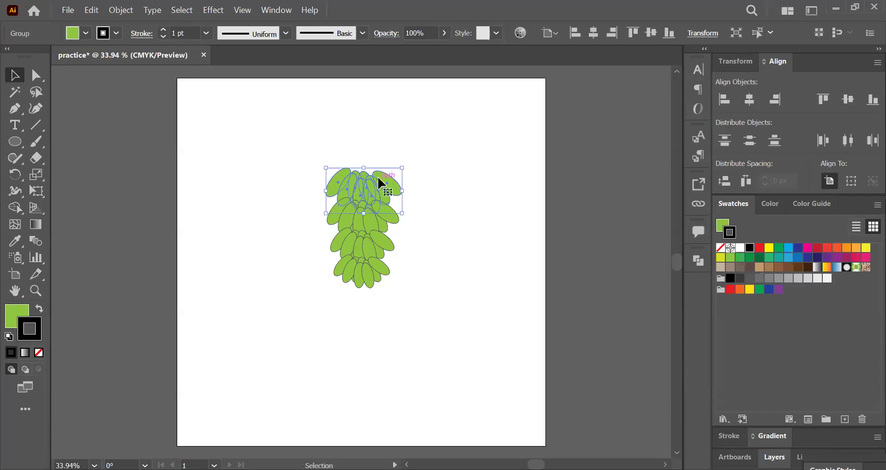
Step: Try moving the grouped top row up and away from the bunch, undo the move, and deselect it
left_click_drag(385, 182, 441, 120)
key("a")
key("ctrl+z")
key("v")
left_click(439, 215)
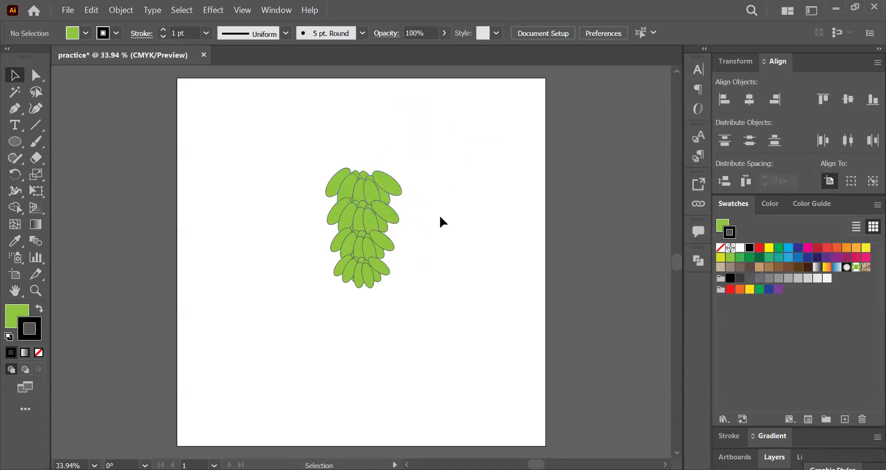
Step: Try moving a single ellipse of the bottom row out to the right, and undo the move
key("a")
left_click_drag(376, 273, 451, 282)
key("ctrl+z")
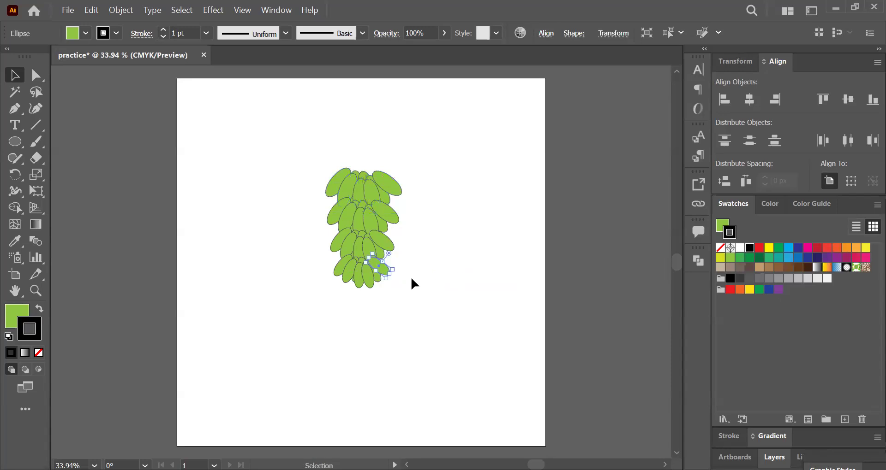
Step: Group the ellipses of the bottom row, and group the ellipses of the third row separately
left_click_drag(325, 274, 404, 293)
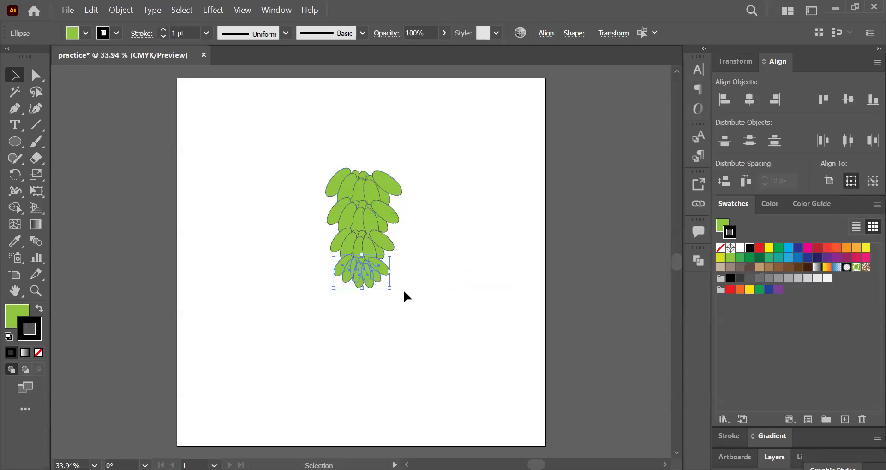
key("ctrl+g")
left_click_drag(406, 248, 326, 253)
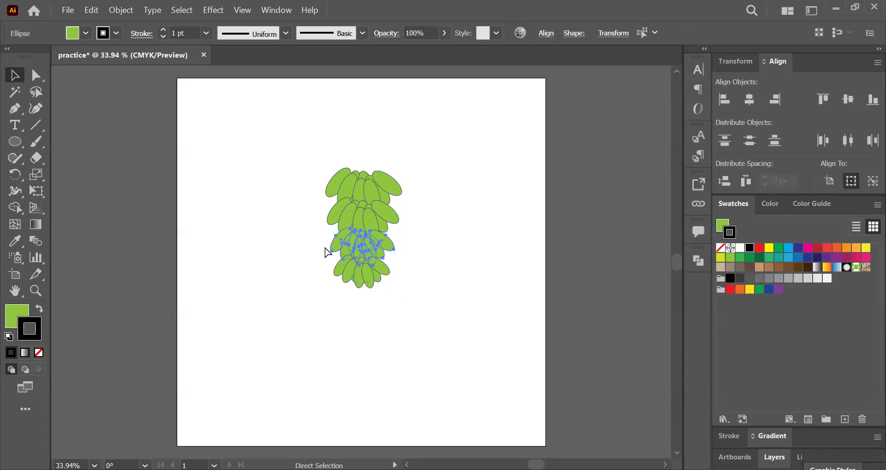
key("ctrl+g")
Step: Move the top row group up out of the way, group the second row's ellipses, and move the top row back onto the bunch
left_click_drag(413, 215, 313, 214)
left_click(409, 220)
left_click(466, 209)
left_click_drag(357, 180, 356, 110)
left_click_drag(310, 175, 416, 215)
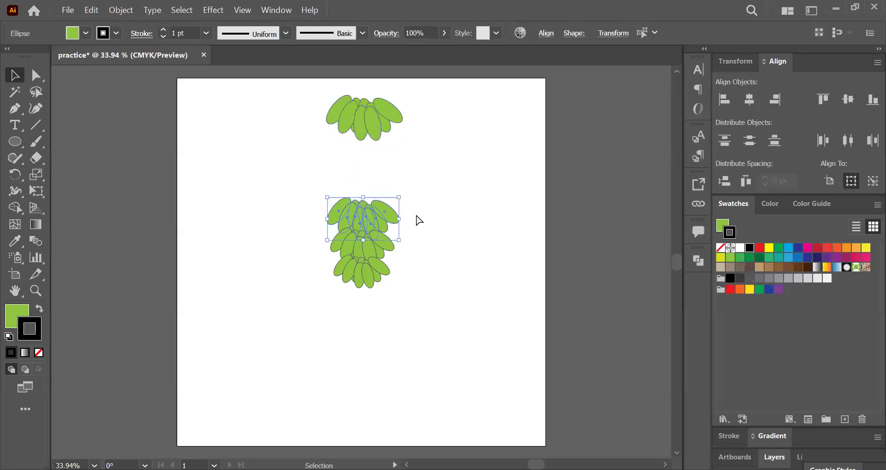
left_click_drag(377, 130, 373, 203)
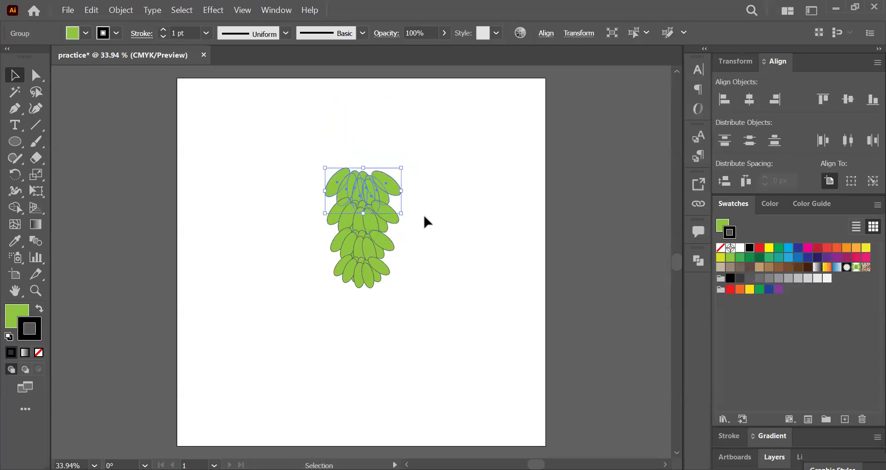
left_click(422, 213)
Step: Send the second row group backward so that it sits behind the top row, and deselect it
left_click(370, 217)
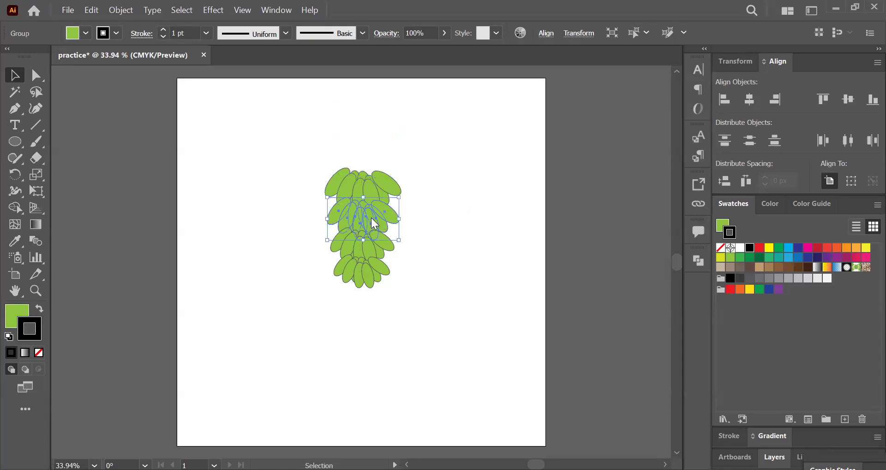
right_click(371, 218)
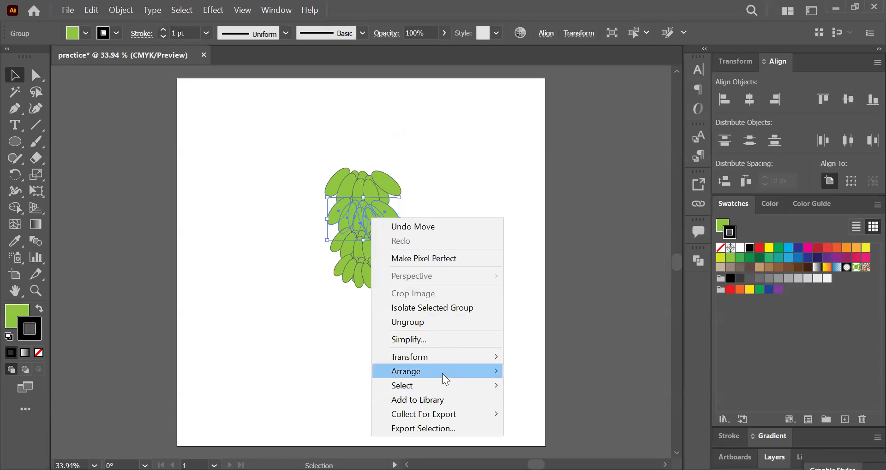
mouse_move(444, 379)
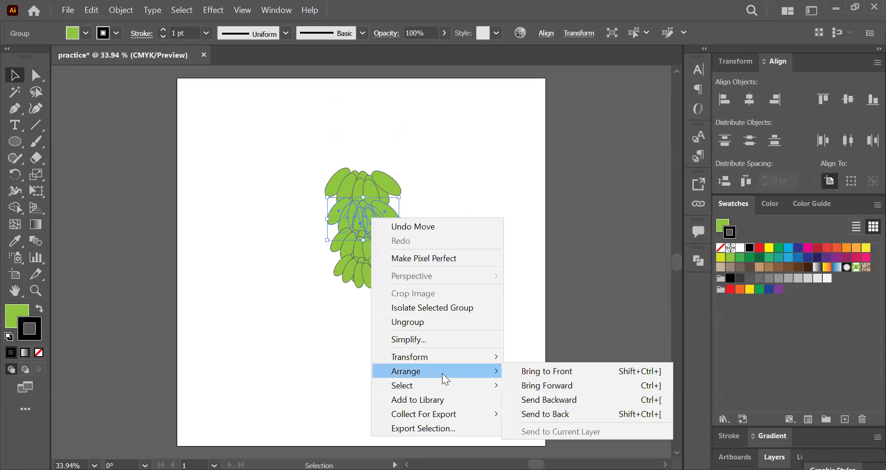
left_click(568, 401)
left_click(484, 295)
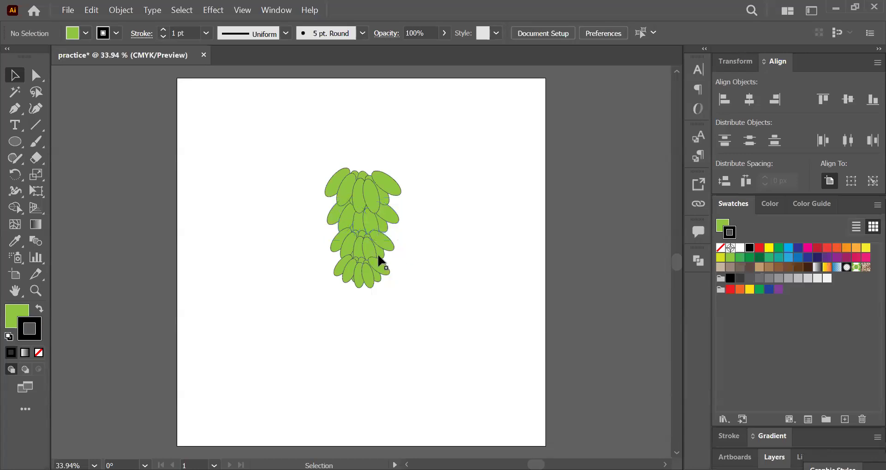
Step: Send the third row group backward twice so that it sits behind the second row, and deselect it
left_click(372, 253)
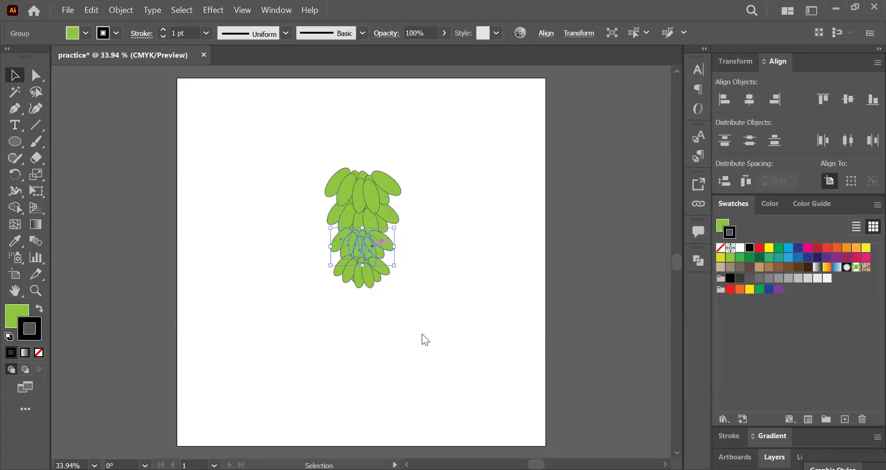
right_click(371, 249)
mouse_move(444, 399)
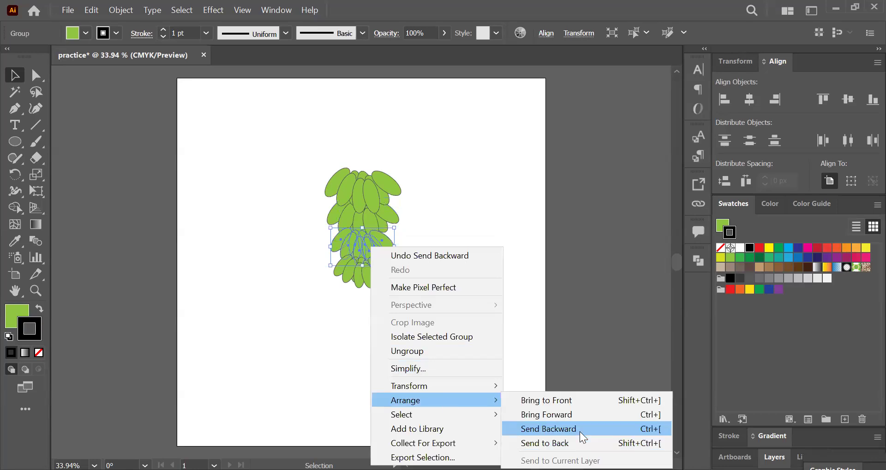
left_click(505, 331)
left_click(506, 331)
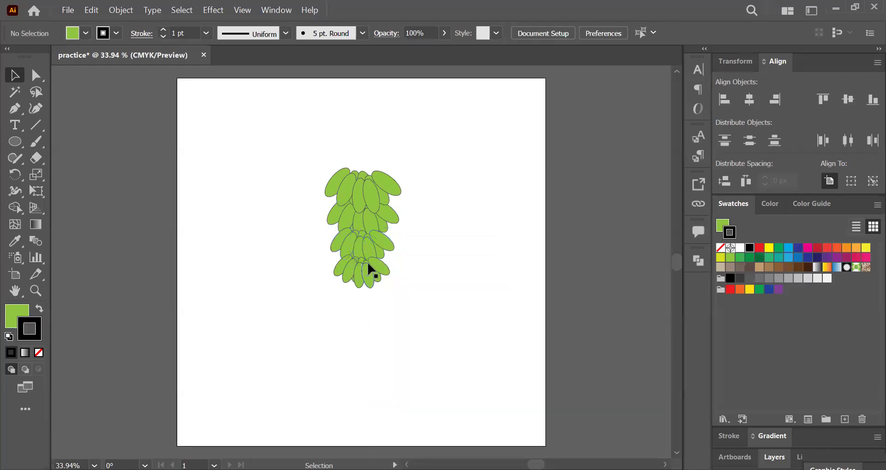
left_click(373, 245)
right_click(372, 242)
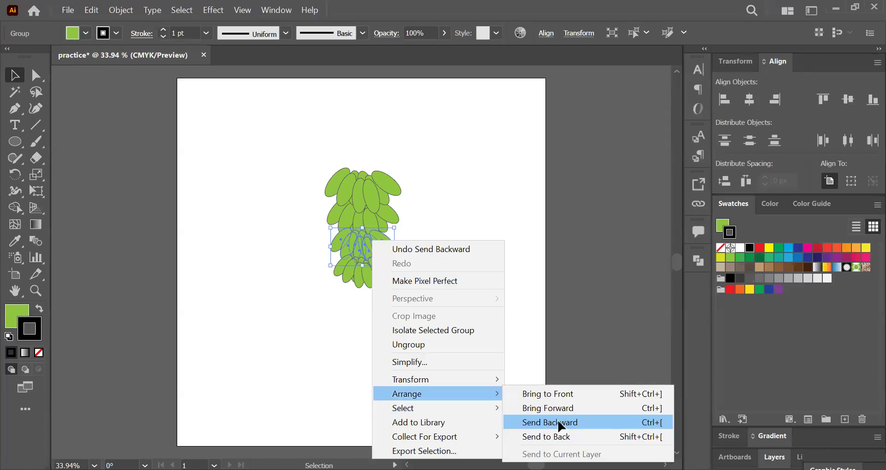
left_click(559, 421)
left_click(486, 278)
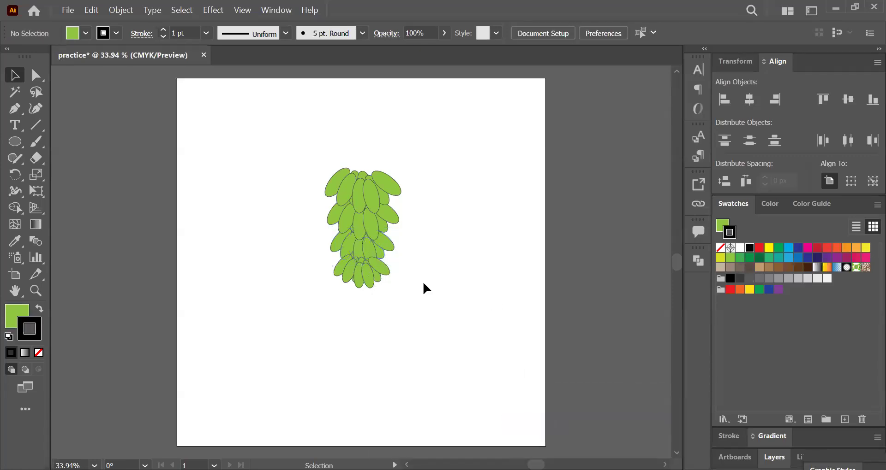
Step: Send the bottom row group backward repeatedly until it sits behind the third row, and deselect it
left_click(376, 277)
right_click(378, 277)
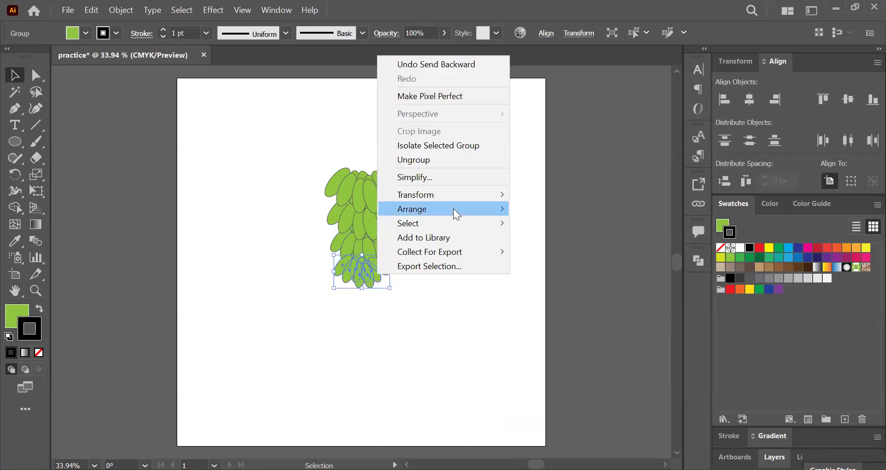
mouse_move(453, 208)
left_click(569, 238)
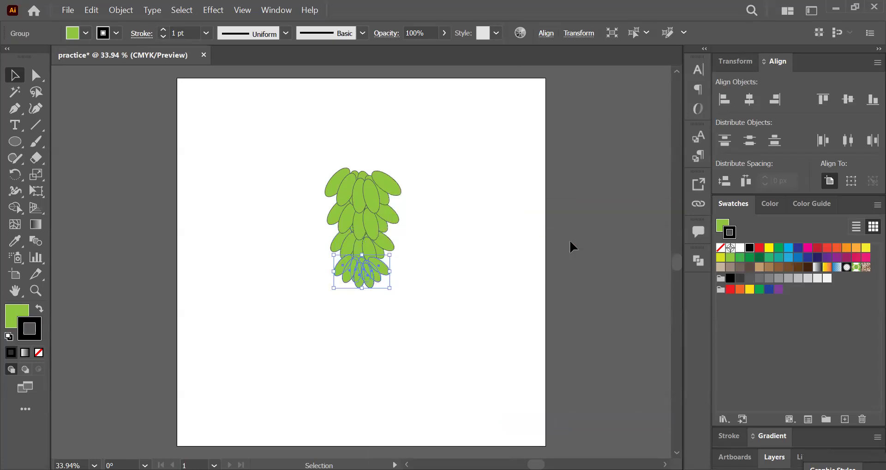
right_click(367, 274)
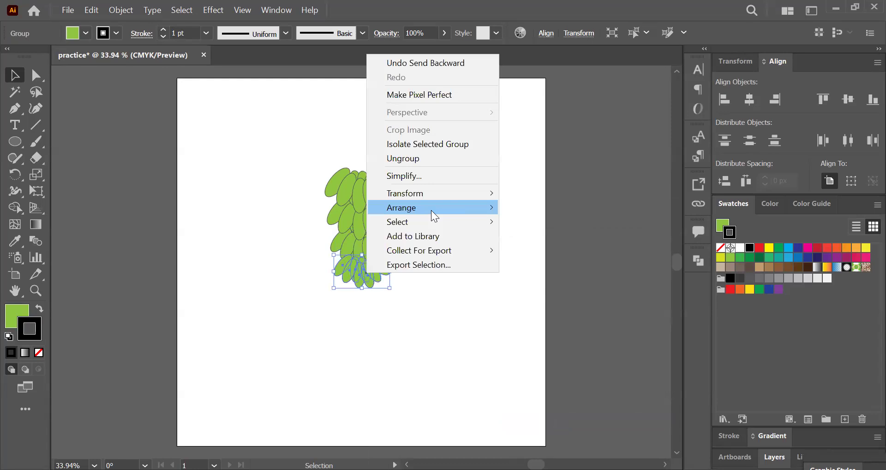
mouse_move(430, 210)
left_click(545, 242)
left_click(478, 235)
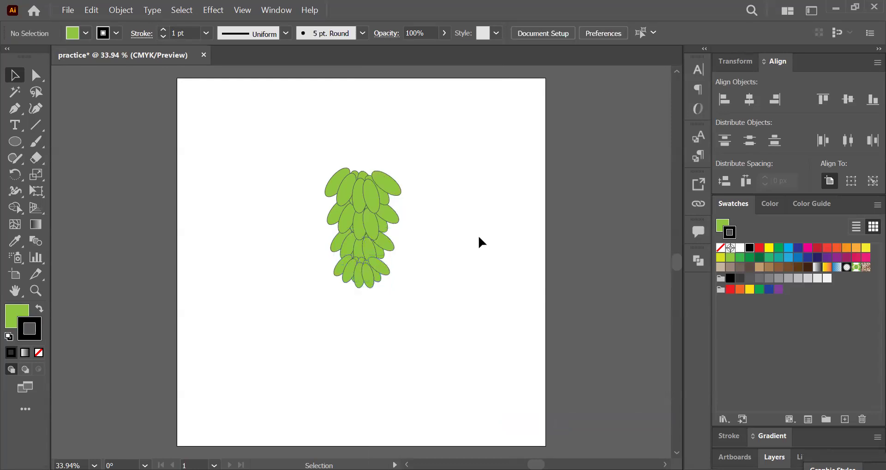
left_click(361, 267)
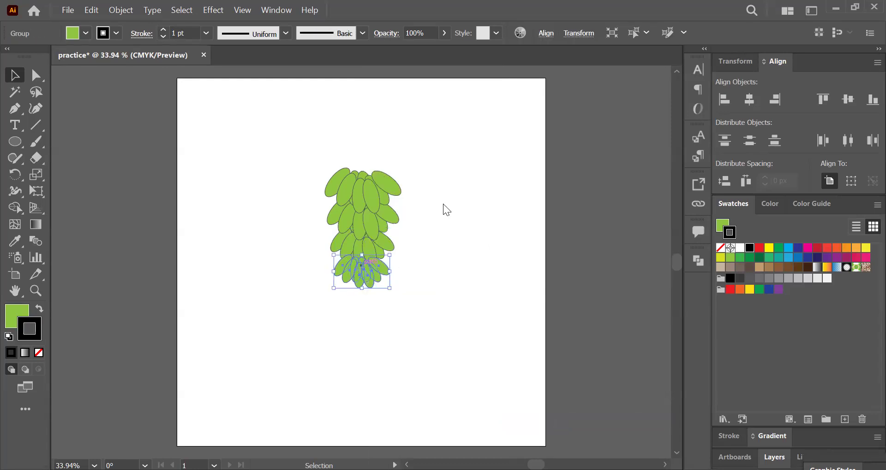
right_click(360, 265)
mouse_move(434, 200)
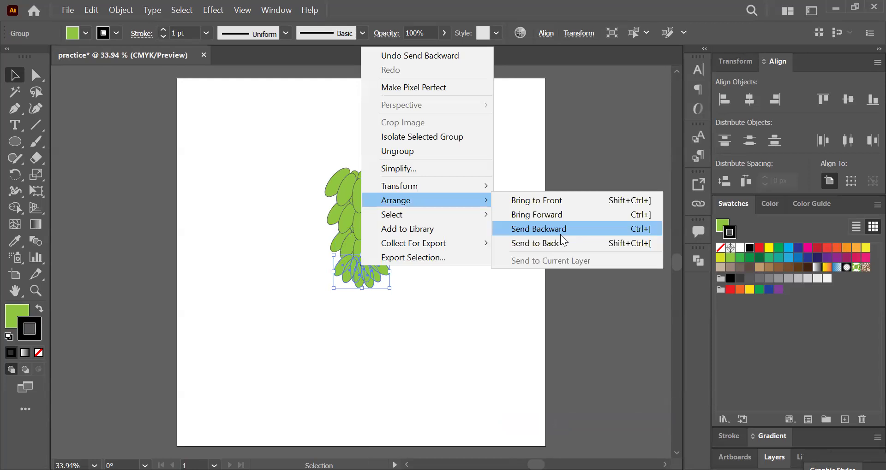
left_click(537, 242)
left_click(385, 128)
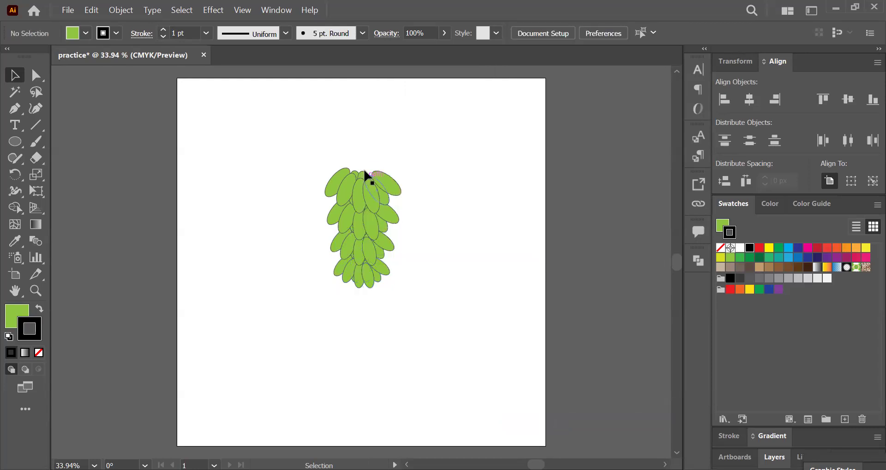
Step: Draw a small flat ellipse across the top centre of the bunch, with no stroke and a black fill, and deselect it
key("ctrl")
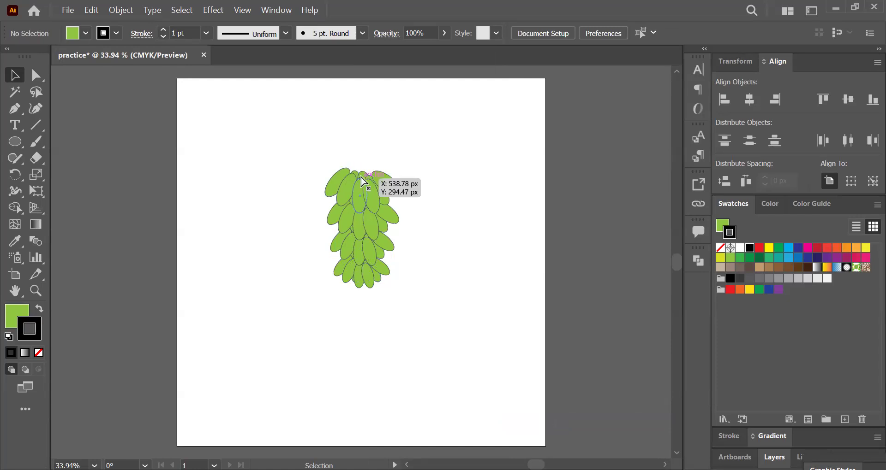
key("ctrl+equal")
scroll(332, 187, "up", 3)
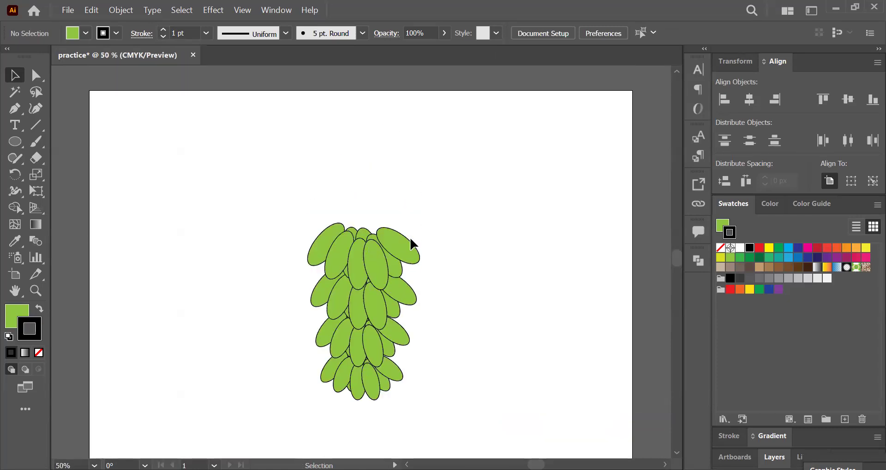
left_click(14, 143)
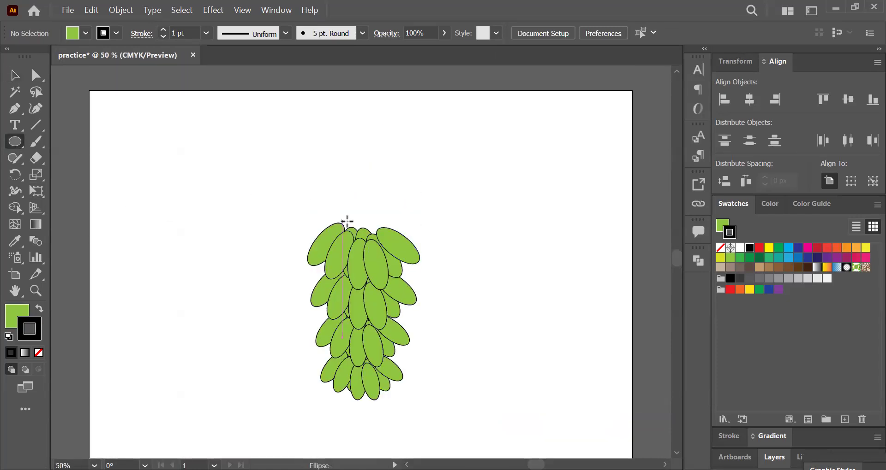
left_click_drag(347, 224, 378, 233)
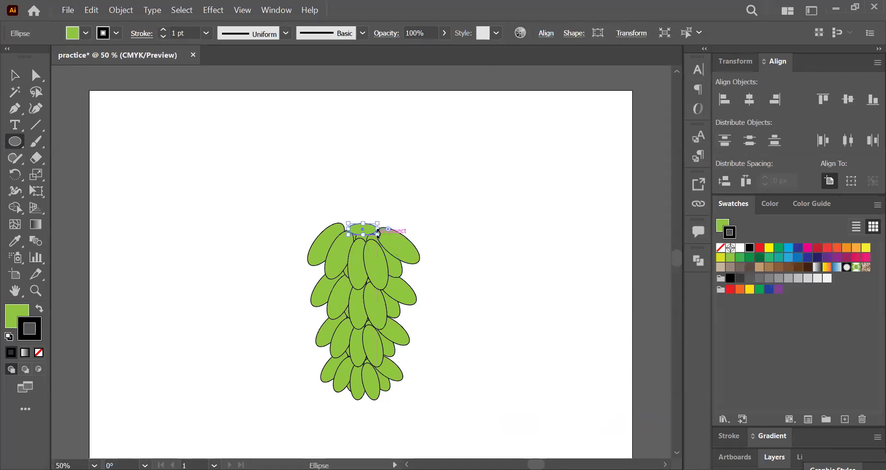
left_click(720, 247)
left_click(721, 227)
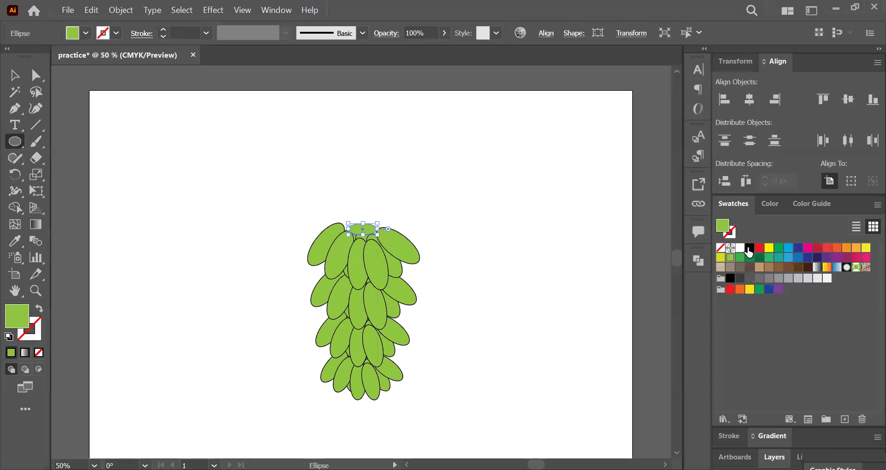
left_click(749, 249)
left_click(14, 76)
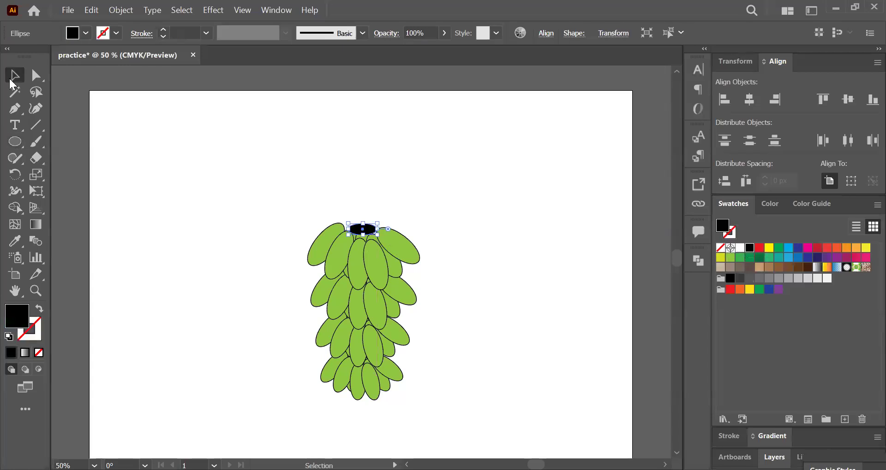
left_click(212, 179)
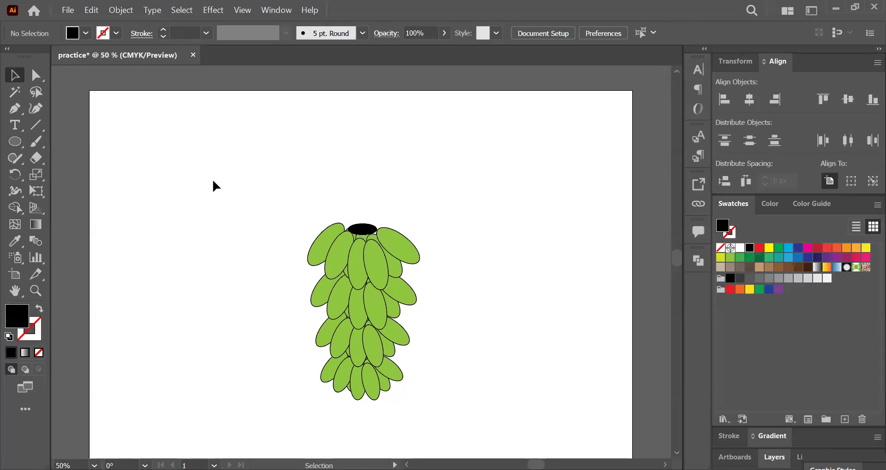
Step: Scale the top row group down slightly about its centre, and move the black ellipse slightly down onto the row's upper ends
left_click(353, 248)
left_click_drag(422, 225, 418, 225)
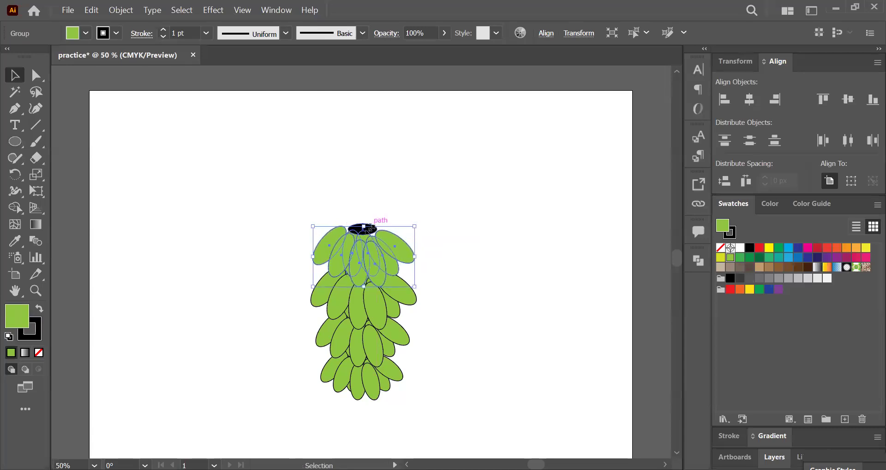
left_click(359, 229)
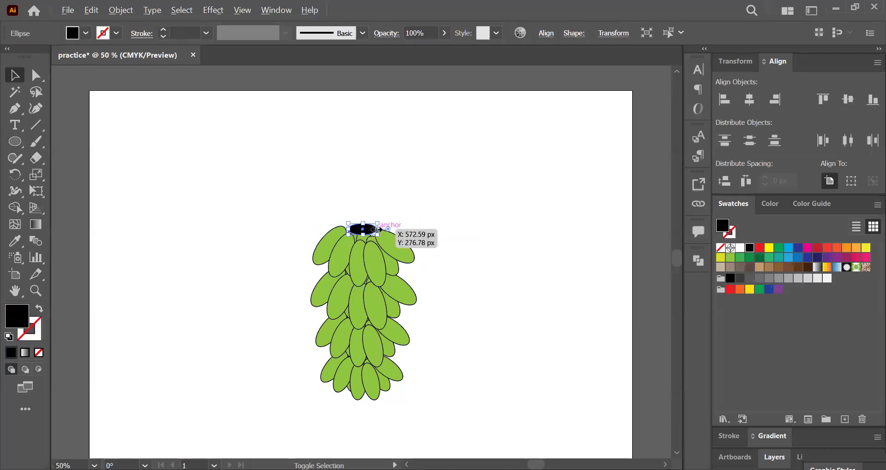
left_click_drag(377, 230, 376, 230)
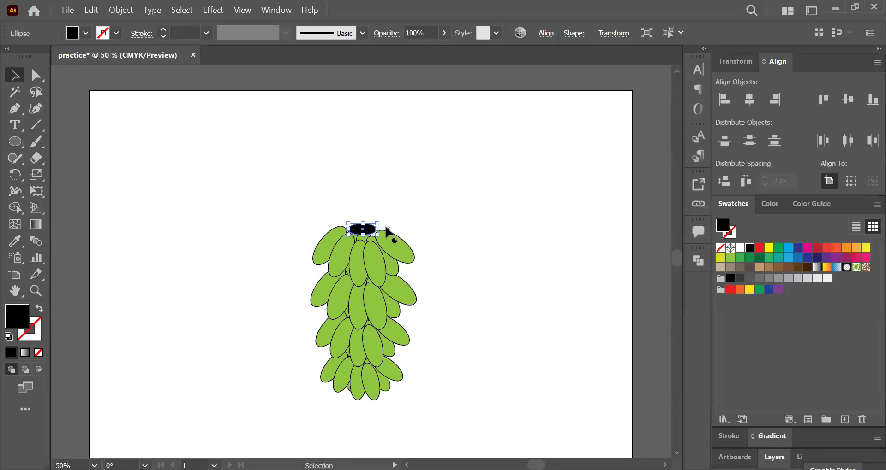
left_click(435, 203)
left_click(369, 233)
left_click(388, 207)
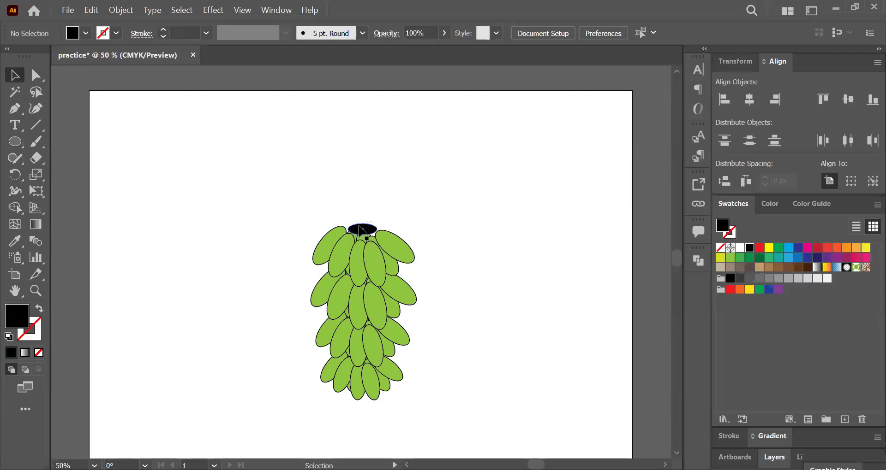
mouse_move(361, 227)
left_mouse_down()
mouse_move(382, 154)
mouse_move(365, 233)
left_mouse_up()
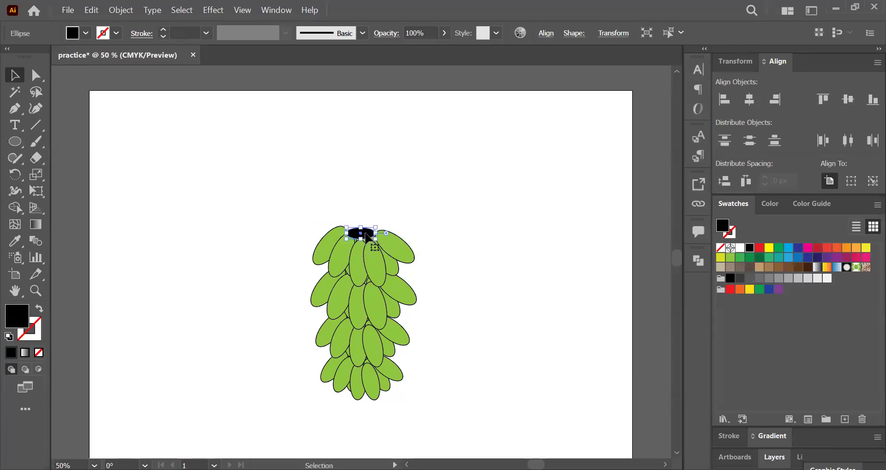
left_click(384, 210)
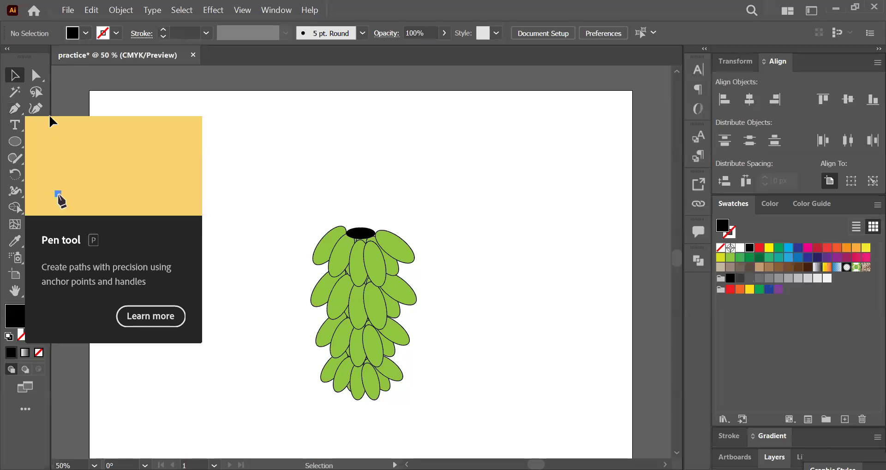
Step: Draw a short curved stem with the Arc tool, rising from the centre of the black ellipse above the bunch
left_click(41, 124)
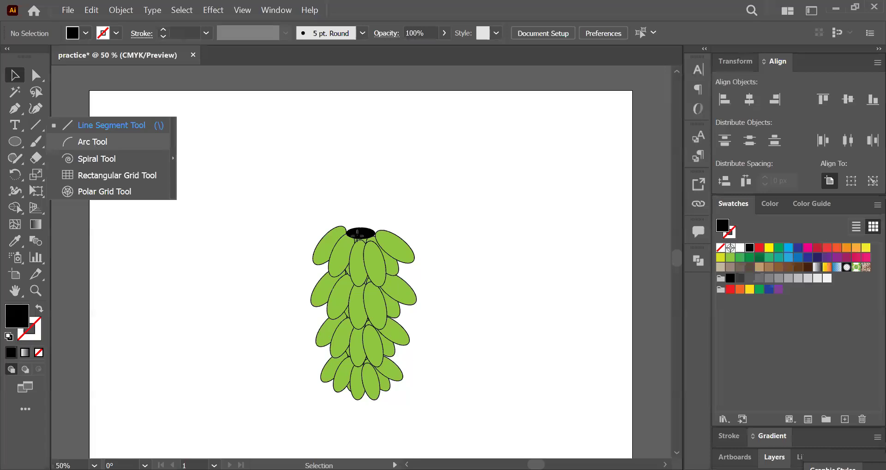
left_click(93, 142)
left_click_drag(360, 231, 368, 210)
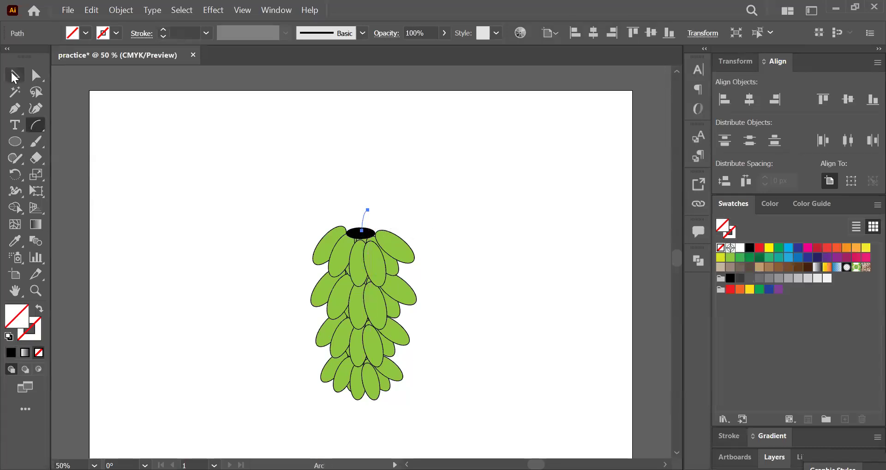
Step: Give the curved stem a 2 pt black stroke and deselect it
left_click(15, 75)
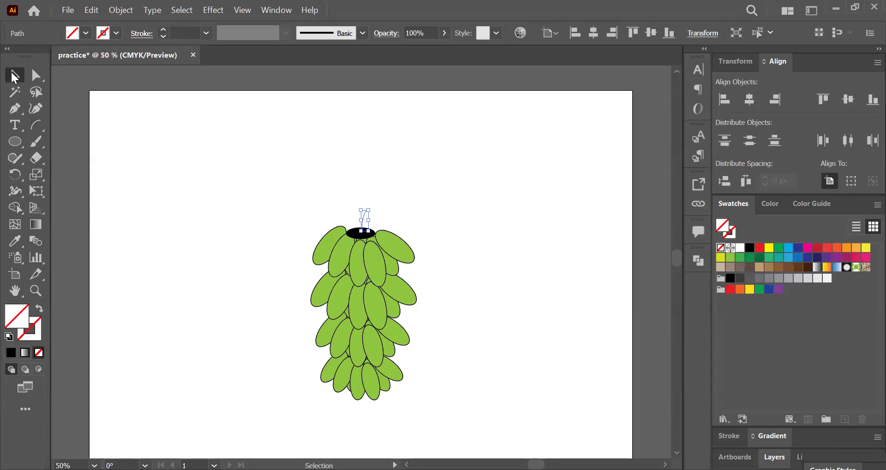
left_click(179, 32)
key("Up")
key("Up")
key("Up")
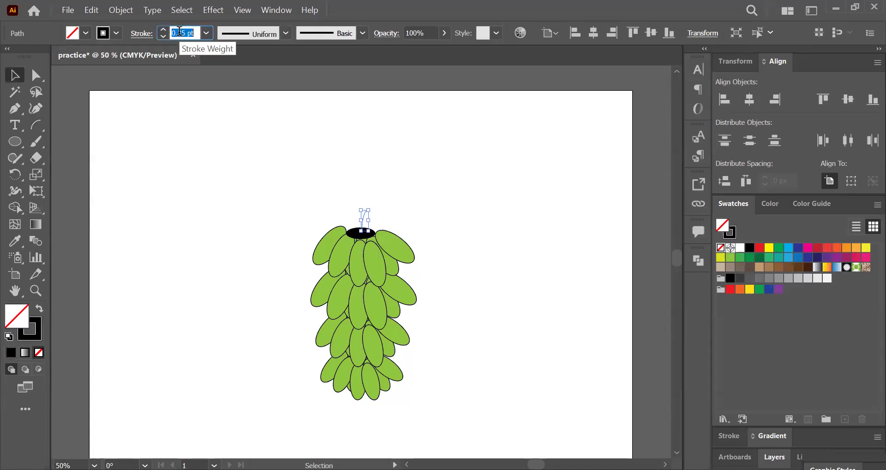
type("2")
key("Return")
left_click(174, 249)
scroll(173, 250, "down", 3)
scroll(174, 250, "up", 3)
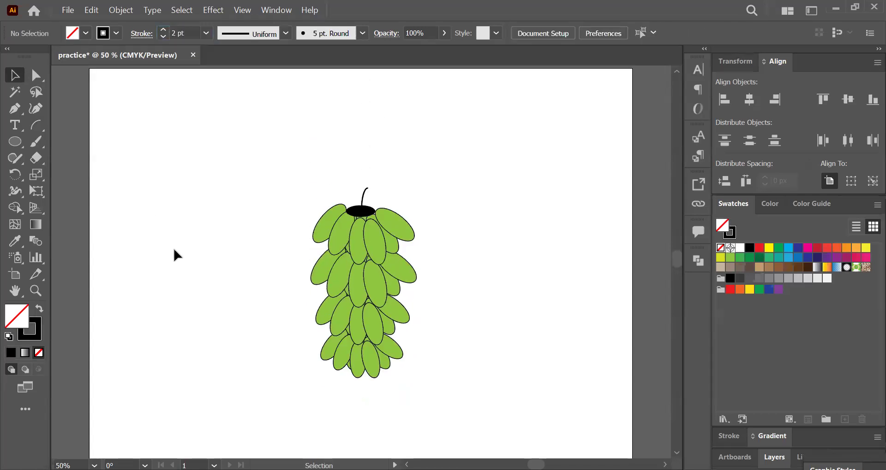
Step: Narrow the black cap ellipse slightly by pulling in its right side, and deselect it
key("ctrl+minus")
scroll(402, 308, "up", 2)
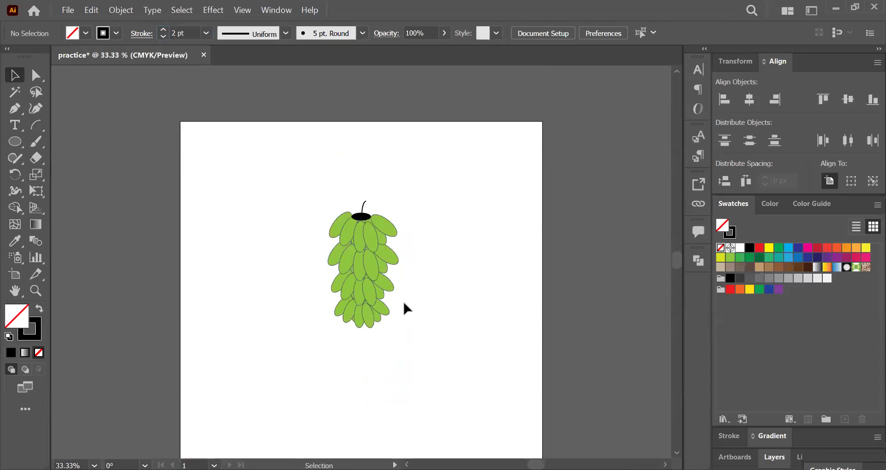
left_click(363, 261)
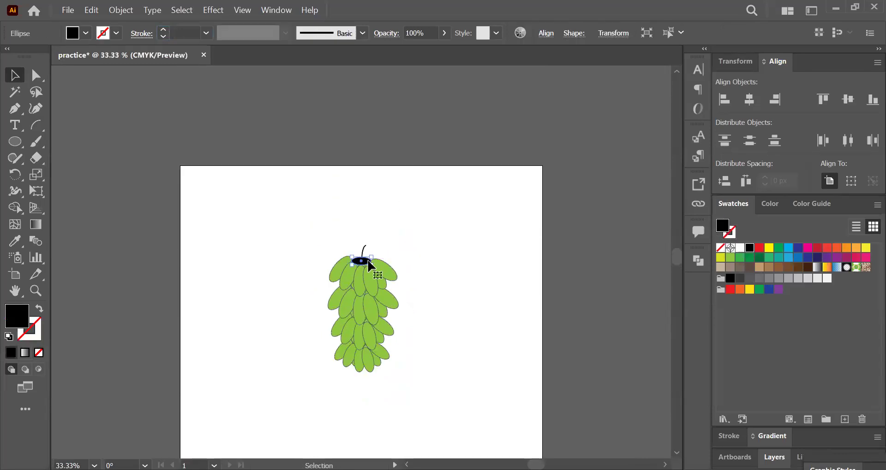
key("ctrl+plus")
key("ctrl+plus")
key("ctrl+plus")
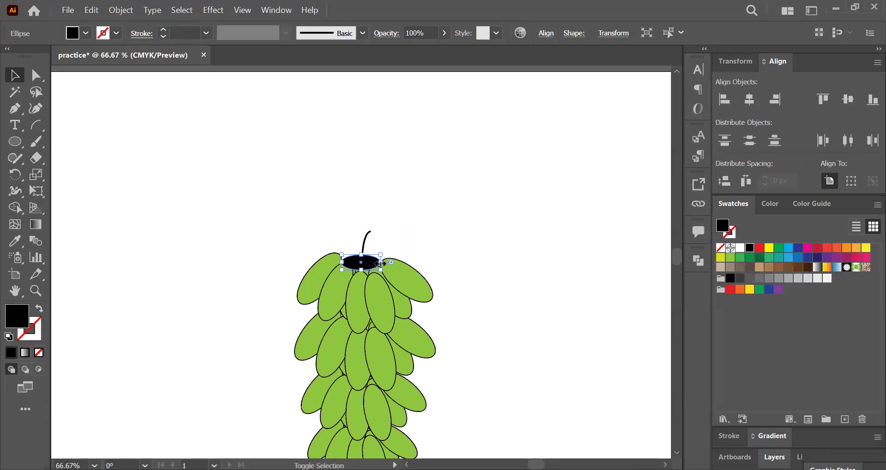
left_click_drag(381, 263, 378, 262)
left_click(455, 257)
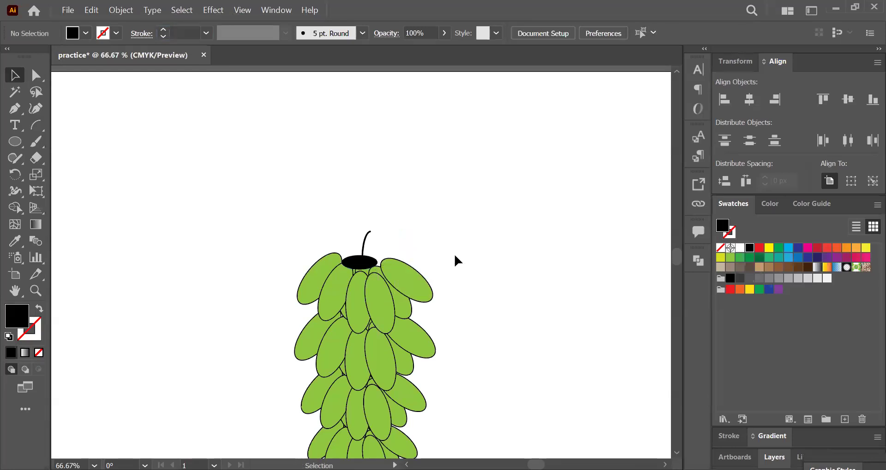
key("ctrl+minus")
key("ctrl+minus")
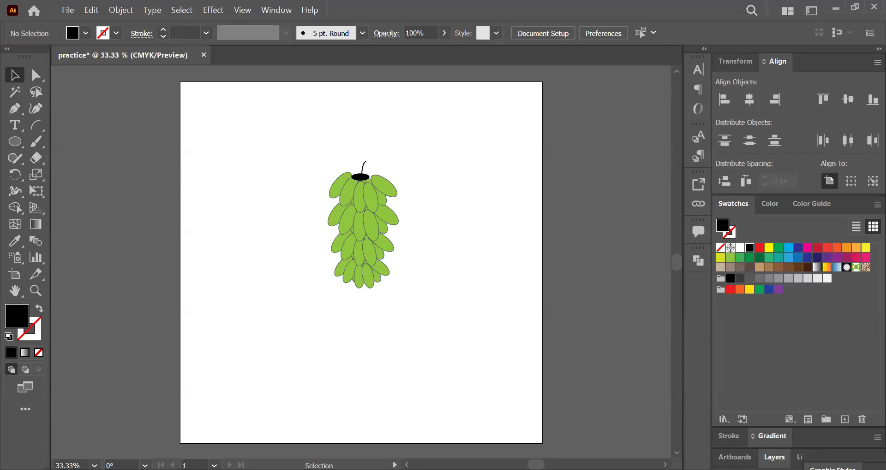
Step: Switch to the lctr 2.pptx presentation in WPS, advance to the Pen tool slide, and return to Illustrator
key("alt+Tab")
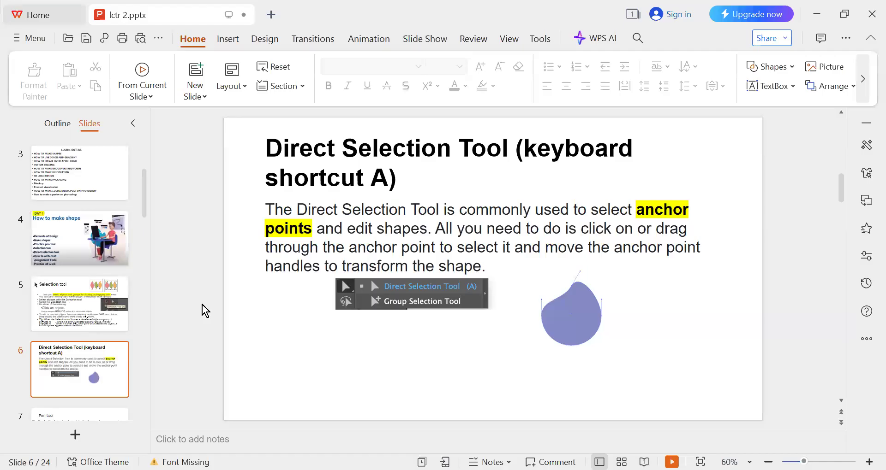
scroll(202, 305, "down", 1)
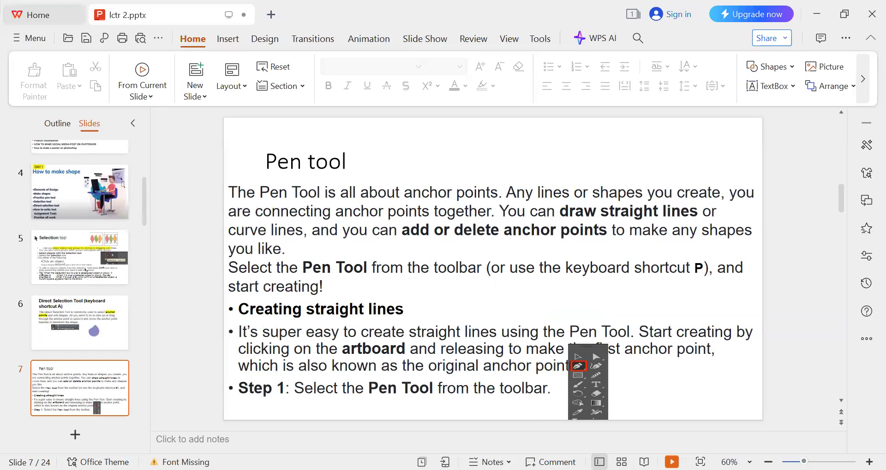
key("alt+Tab")
Step: Group the whole banana bunch with its cap and stem, move it off the artboard to the right, and deselect it
left_click_drag(320, 149, 419, 335)
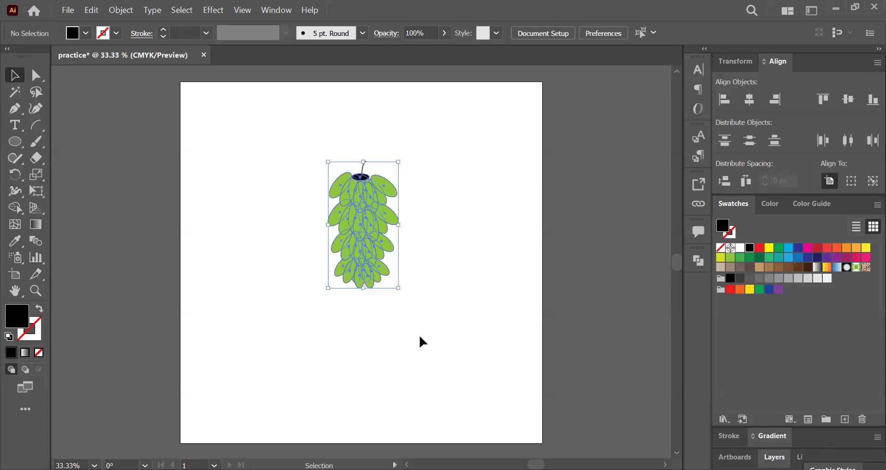
key("ctrl+g")
left_click_drag(376, 213, 657, 229)
left_click(471, 231)
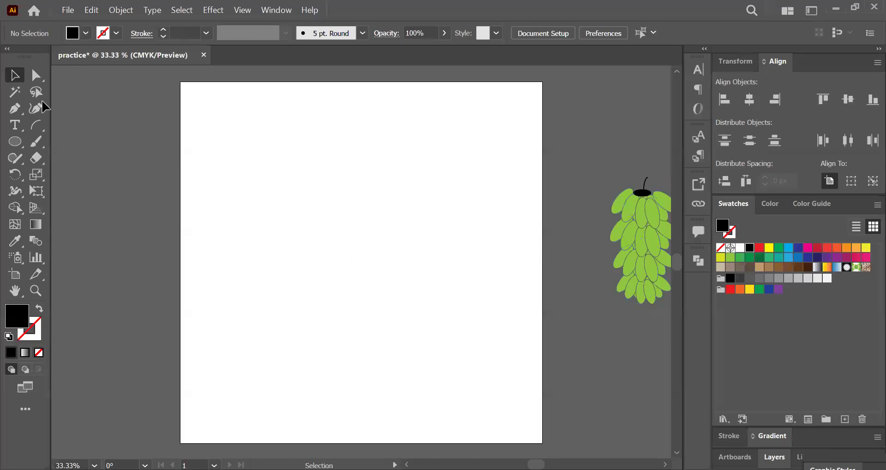
Step: Draw a closed, irregular black polygon of 11 straight segments with the Pen tool, ending on its starting anchor near the artboard's upper left
left_click(17, 105)
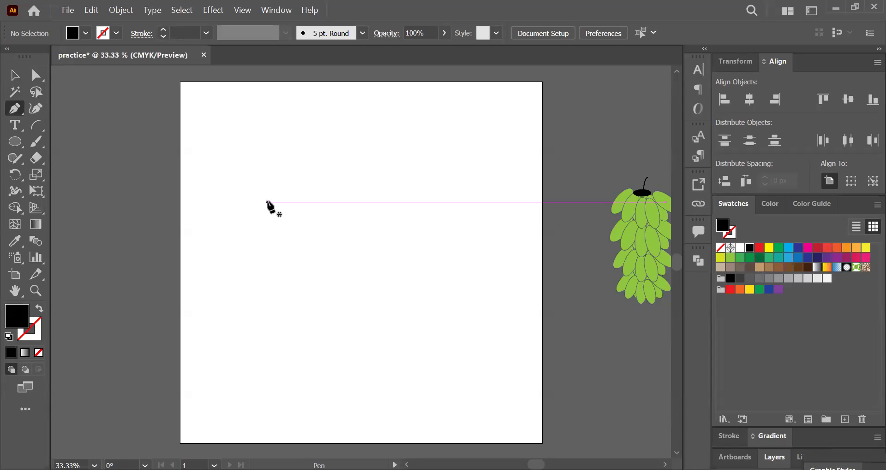
left_click(211, 201)
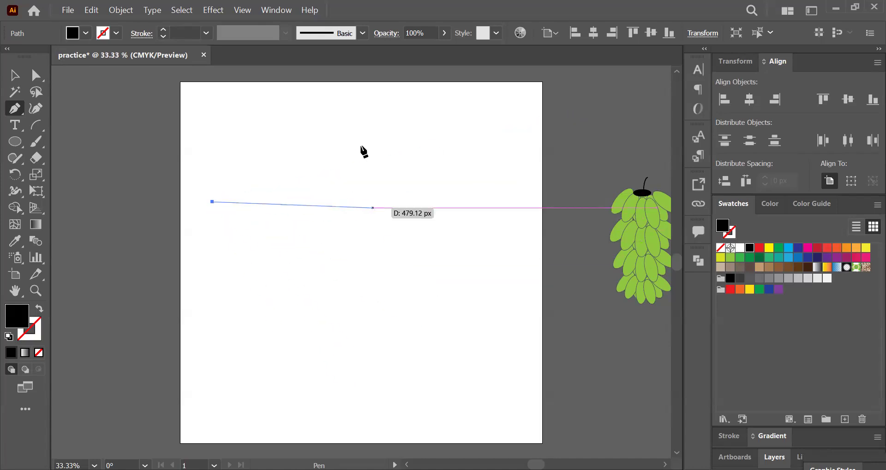
left_click(398, 202)
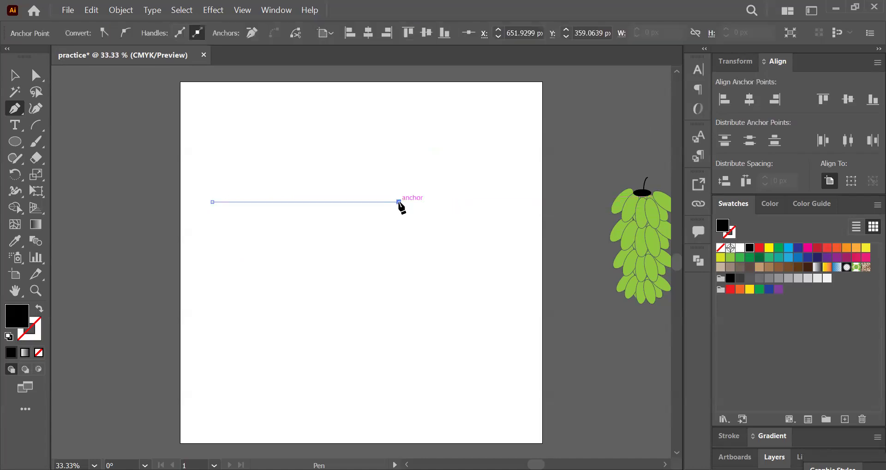
left_click(398, 331)
left_click(334, 309)
left_click(361, 255)
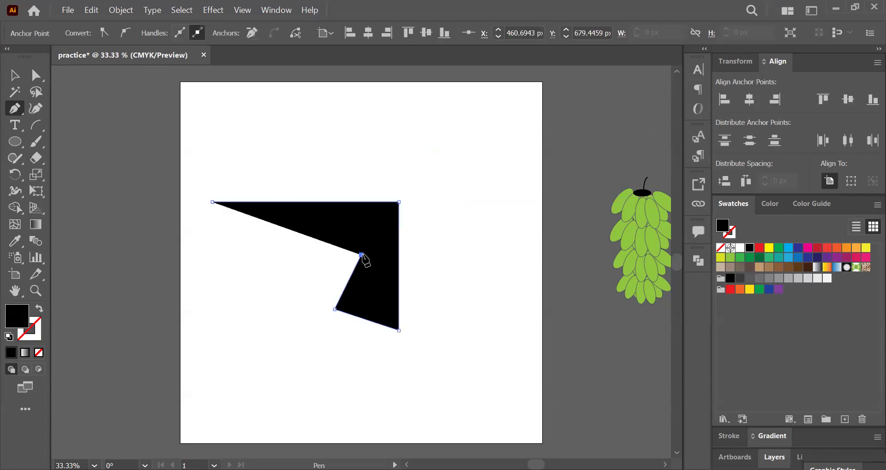
left_click(229, 262)
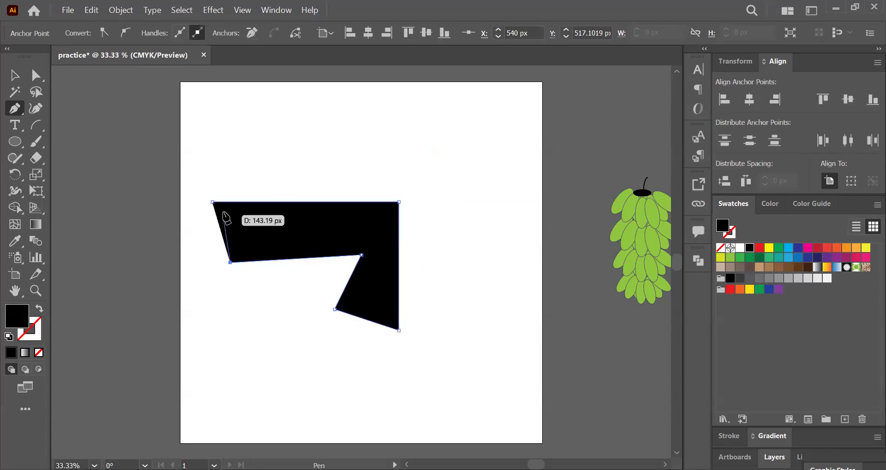
left_click(321, 408)
left_click(427, 369)
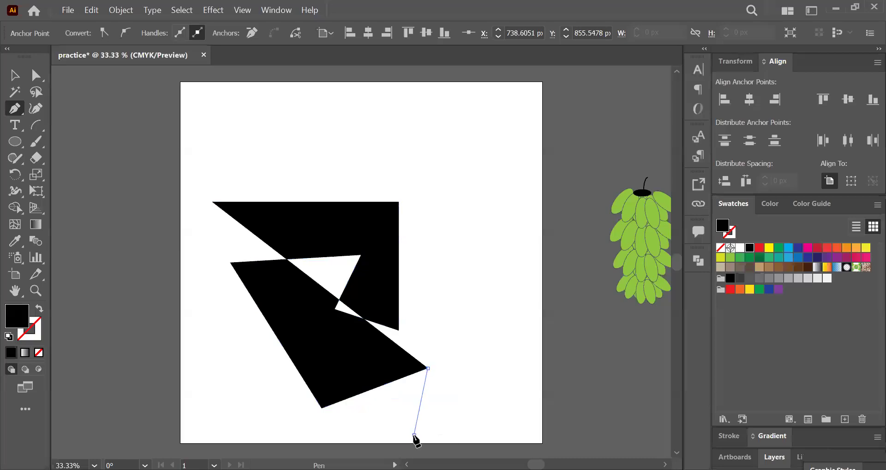
left_click(414, 435)
left_click(238, 394)
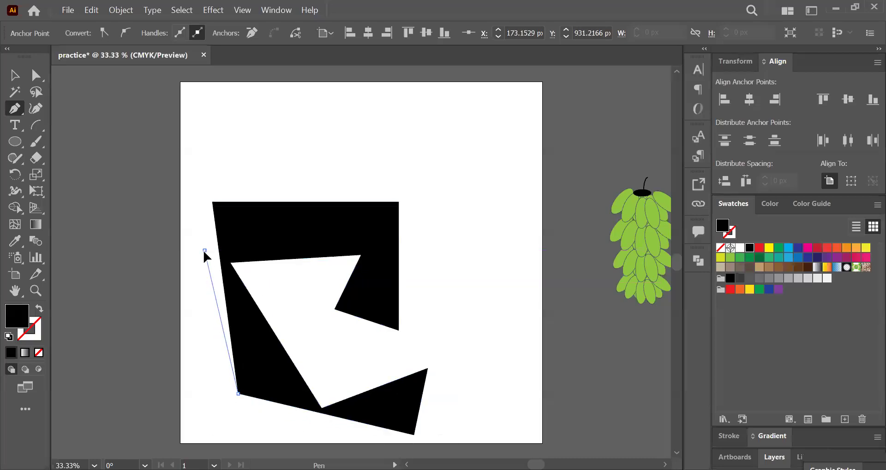
left_click(204, 250)
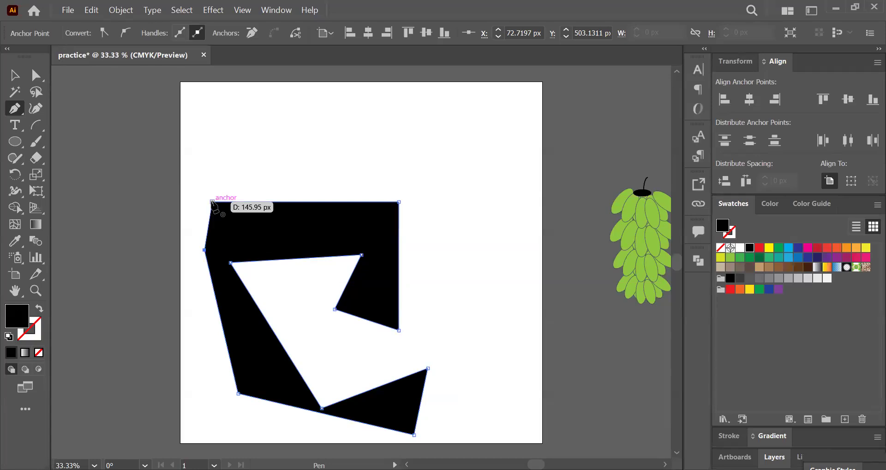
left_click(212, 201)
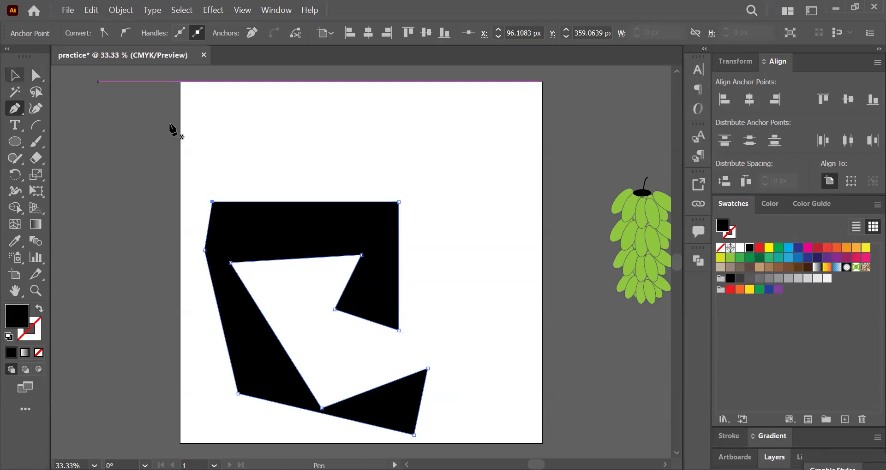
left_click(501, 147)
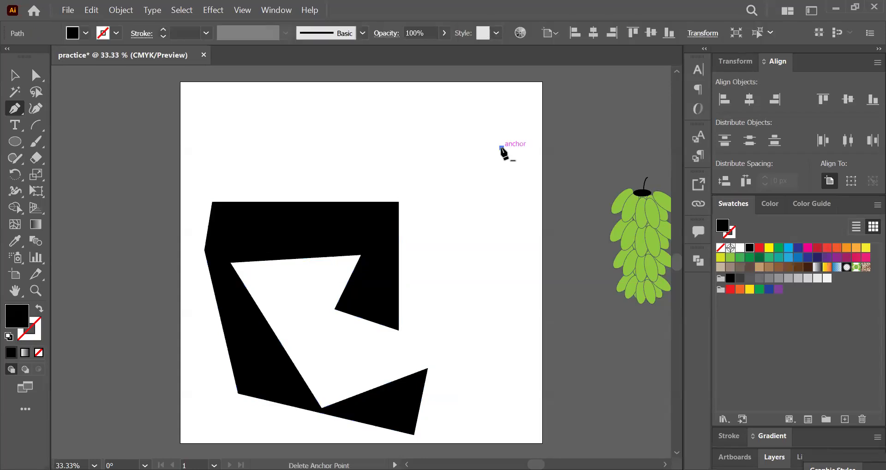
key("ctrl+z")
key("ctrl+a")
key("Delete")
key("ctrl+z")
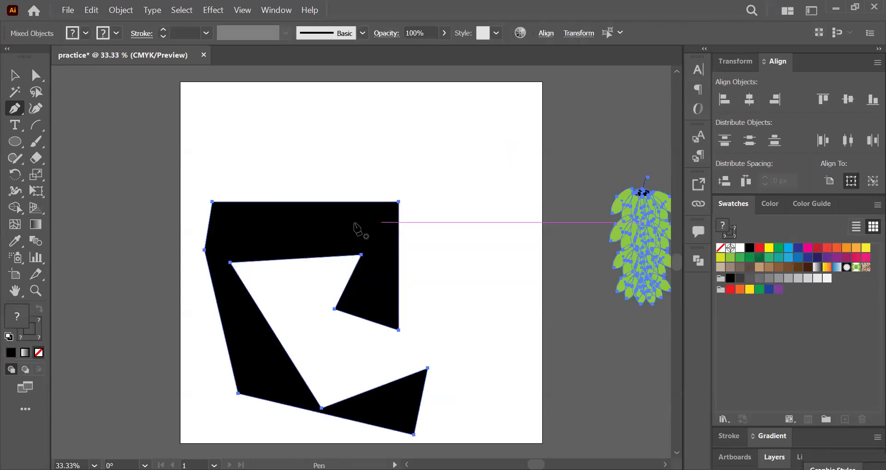
Step: Clear the selection and delete only the black straight-sided polygon from the artboard
key("v")
left_click(384, 145)
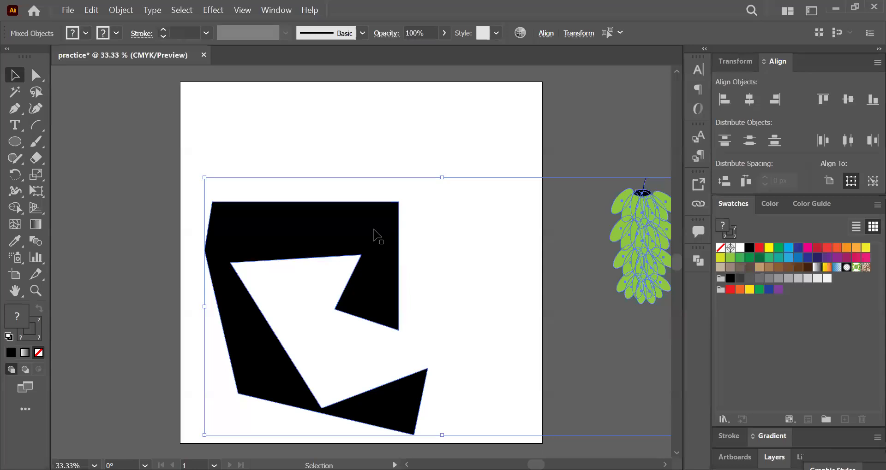
left_click(373, 229)
key("Delete")
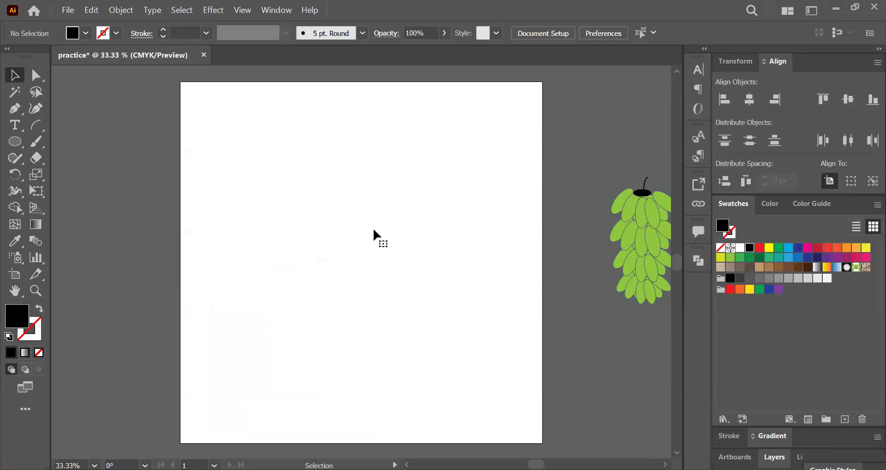
Step: Draw a closed black swoosh with the Pen tool from two curved segments, removing the outgoing handle at the right tip before closing it
left_click(18, 106)
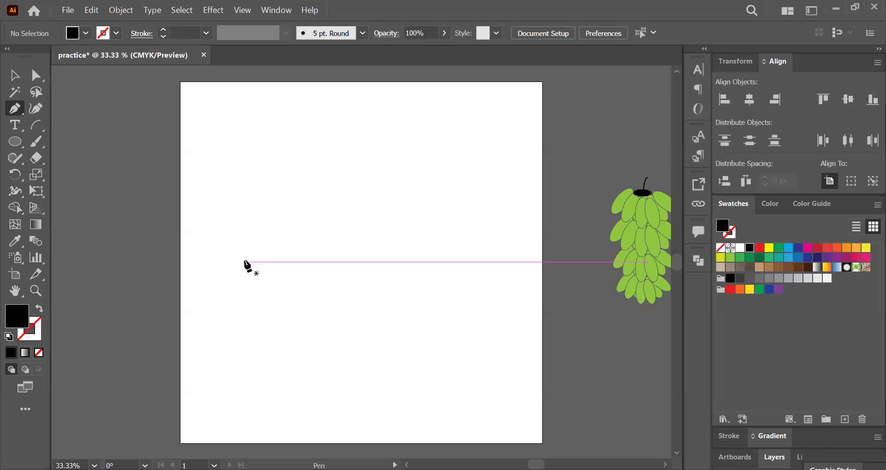
left_click(241, 256)
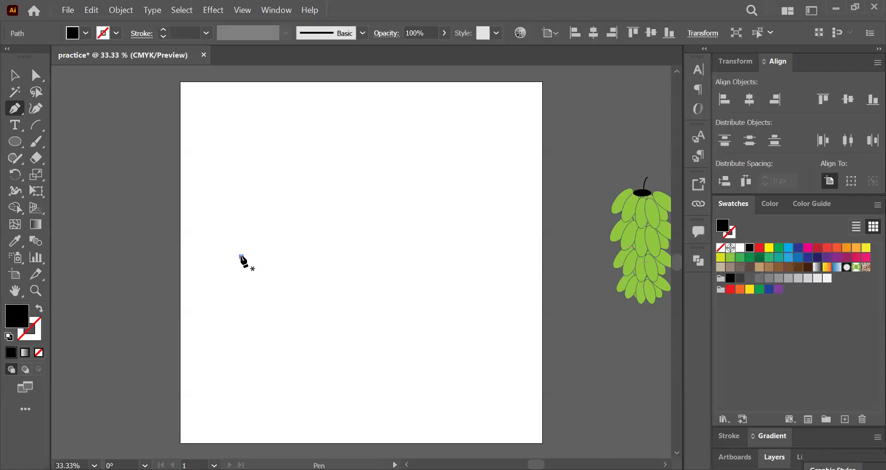
left_click(401, 220)
left_click_drag(405, 218, 419, 199)
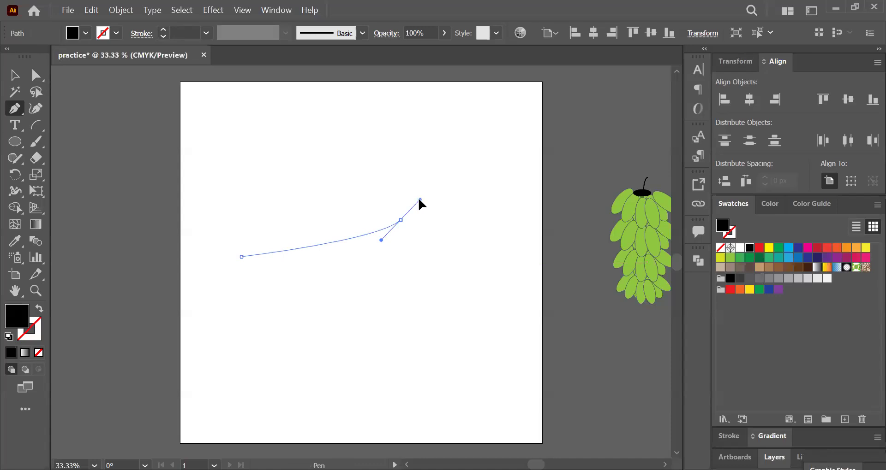
left_click_drag(419, 199, 419, 200)
left_click_drag(419, 199, 587, 109)
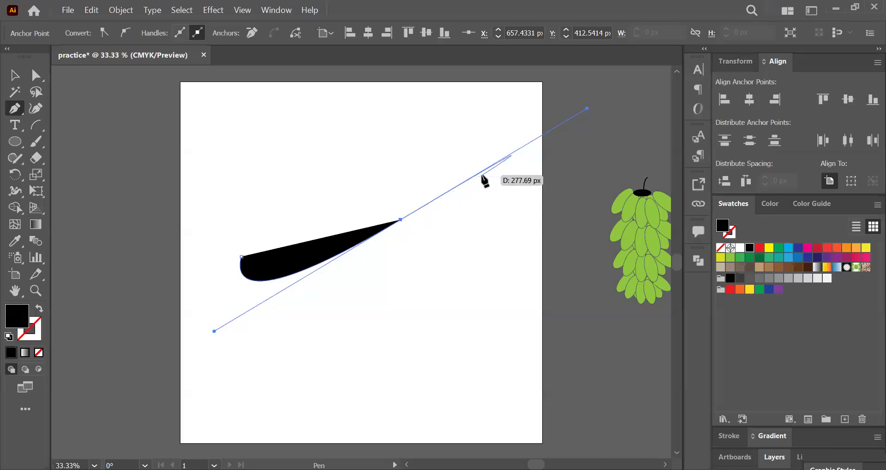
left_click(401, 220)
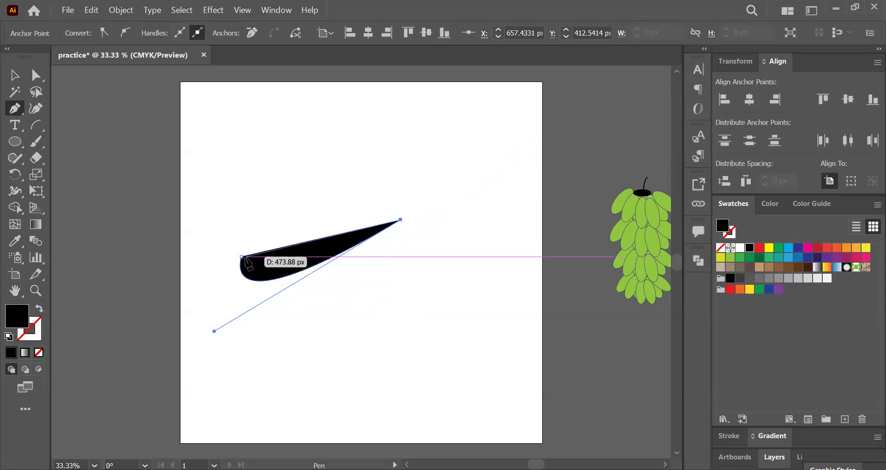
left_click_drag(241, 257, 303, 136)
Step: Move the black swoosh to the upper part of the artboard, and bring the banana bunch back onto the artboard below its right end
left_click(14, 75)
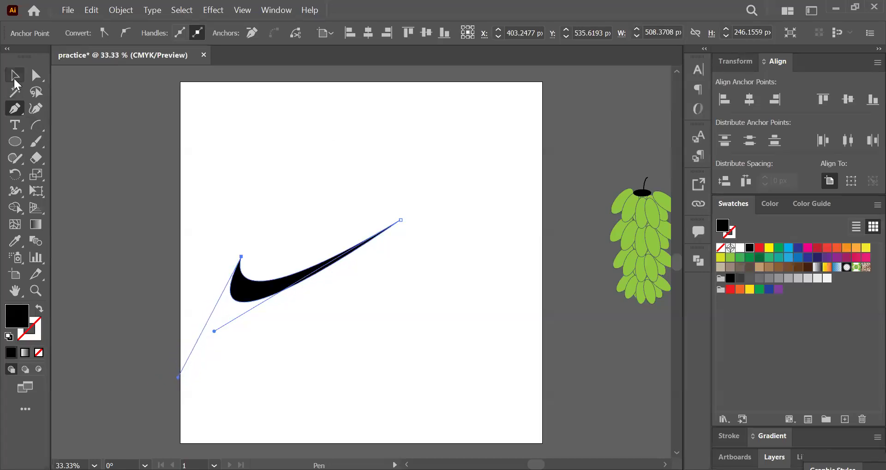
left_click(322, 205)
left_click_drag(277, 285, 321, 185)
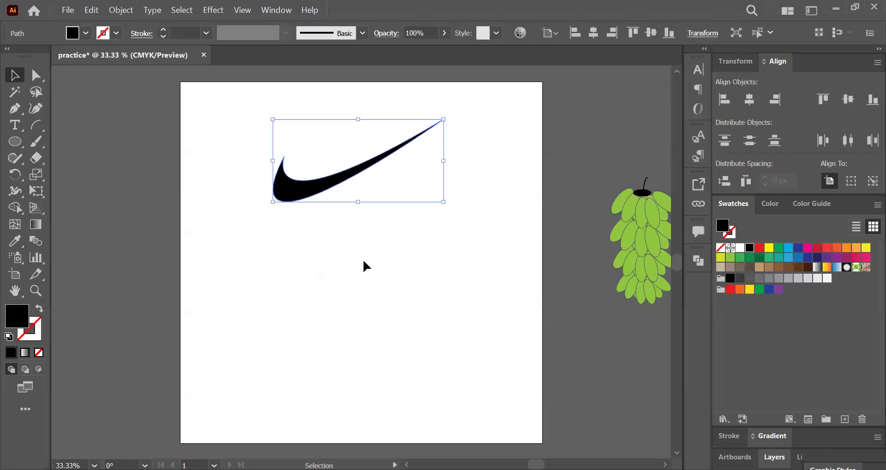
left_click(364, 262)
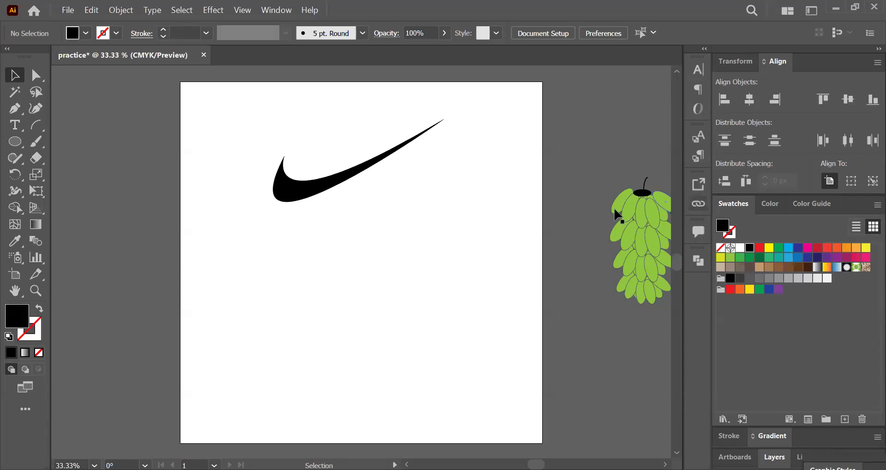
left_click_drag(636, 193, 443, 238)
left_click(317, 307)
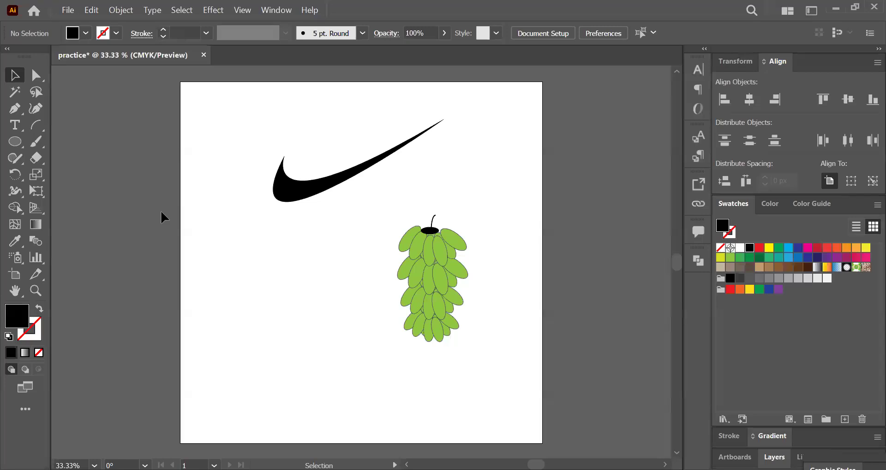
Step: Draw a black rectangle about 183 by 195 px below the swoosh and to the left of the banana bunch, and deselect it
right_click(15, 146)
left_click(69, 149)
left_click_drag(226, 245, 287, 312)
left_click(17, 104)
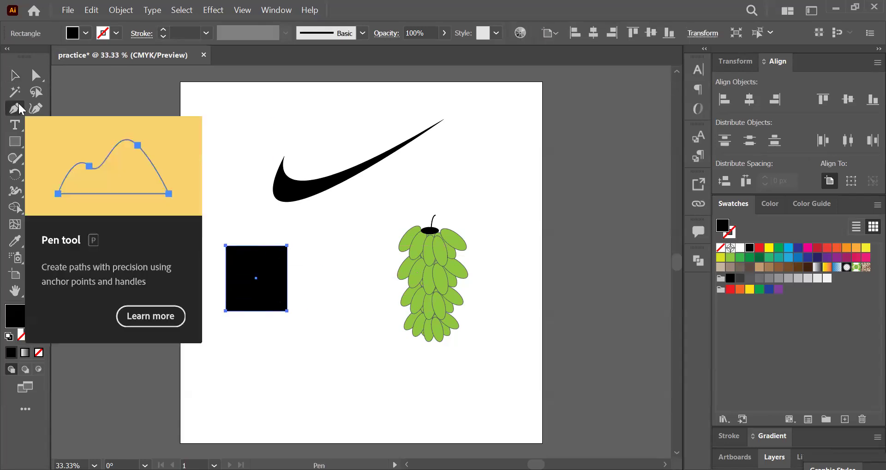
left_click(14, 74)
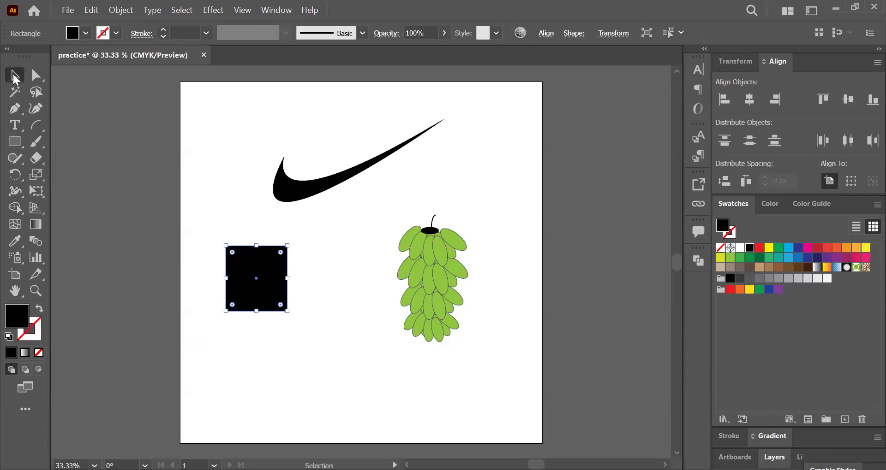
left_click(273, 203)
Step: Add anchor points to the black rectangle at the midpoints of its left and top edges and on the upper part of its right edge
key("ctrl+equal")
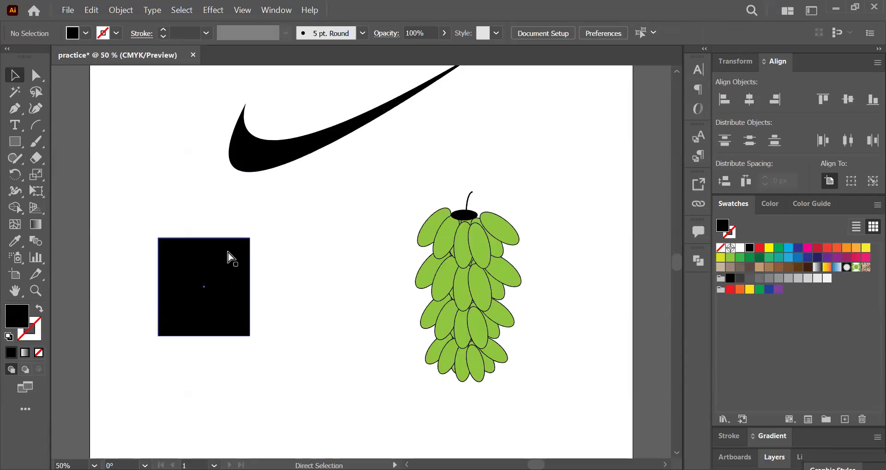
key("ctrl+equal")
scroll(228, 252, "left", 10)
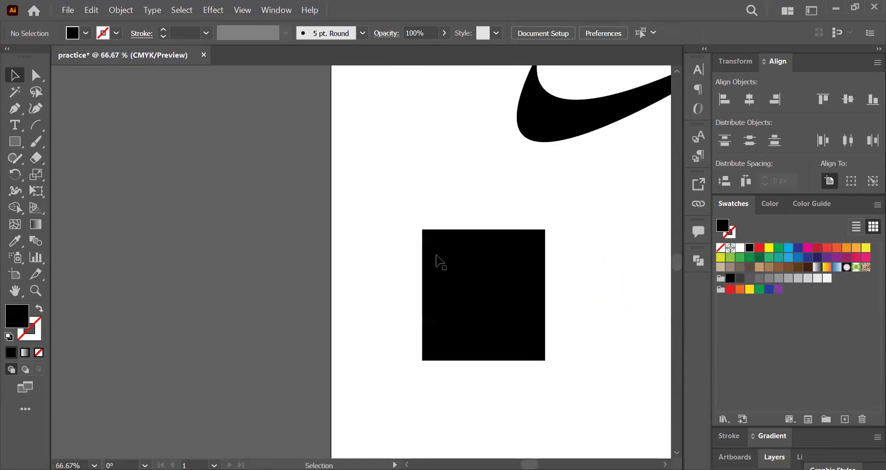
key("ctrl+minus")
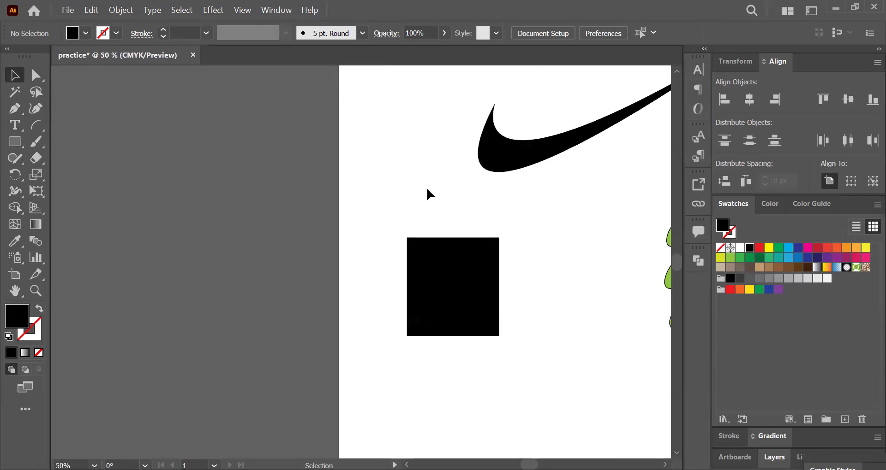
left_click(444, 266)
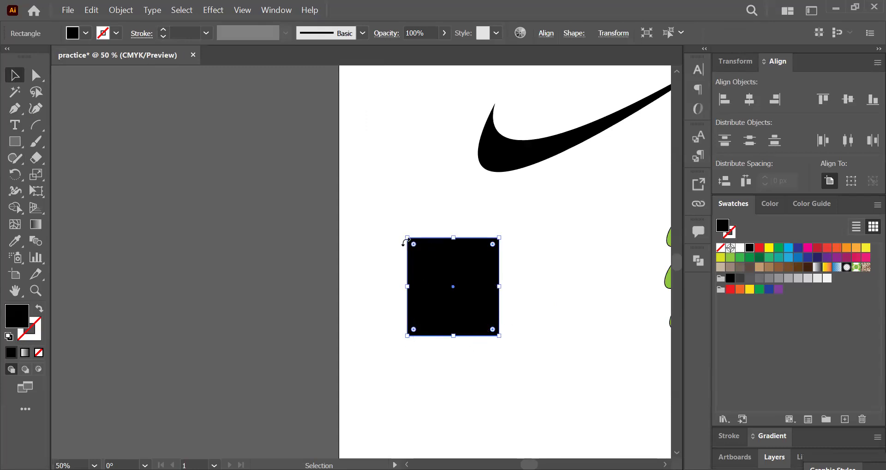
left_click(14, 107)
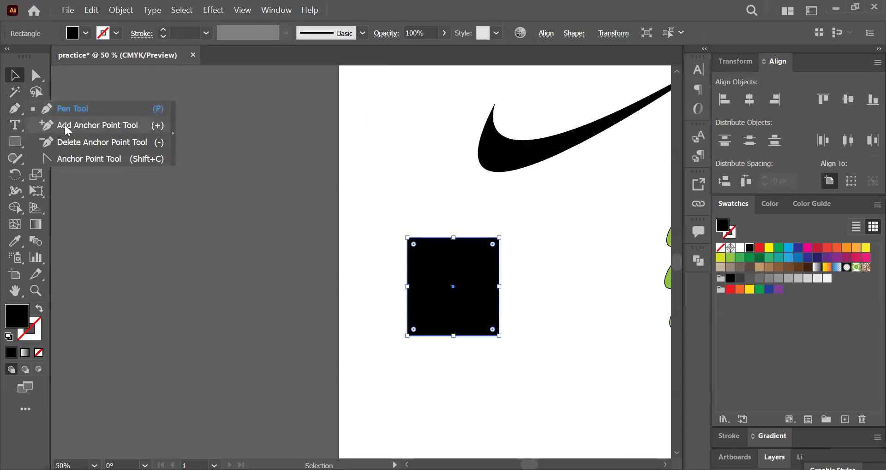
left_click(67, 127)
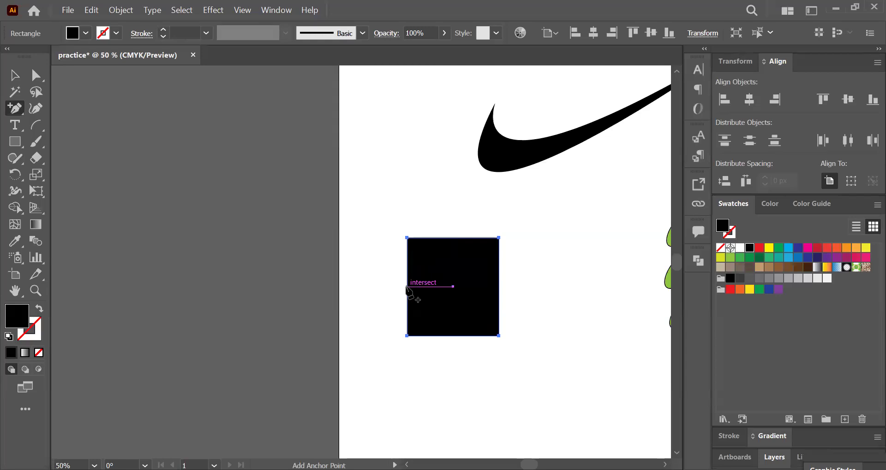
left_click(407, 286)
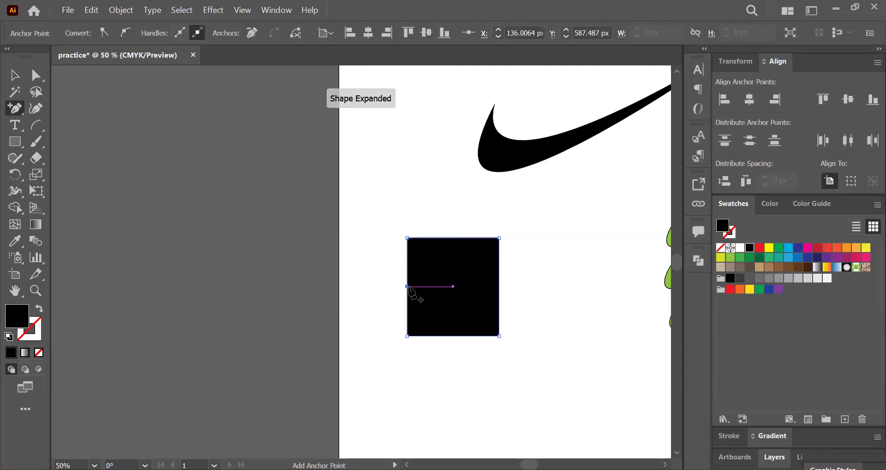
left_click(453, 238)
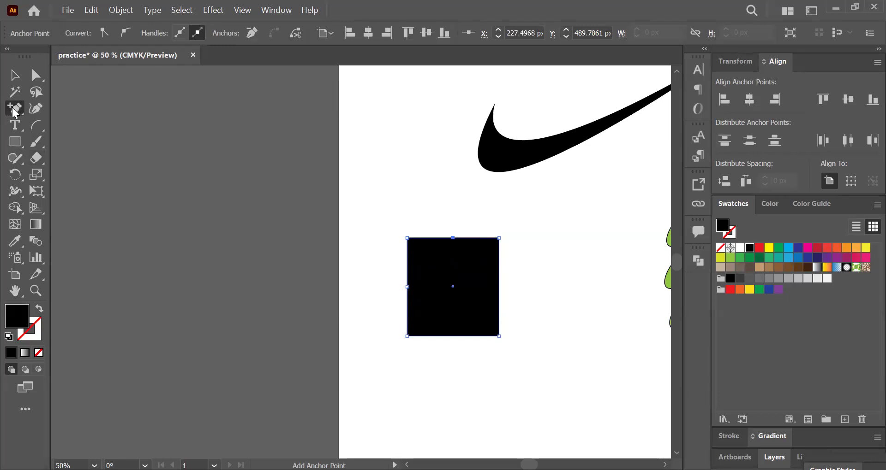
left_click(499, 263)
Step: Delete the extra anchor point on the black rectangle's right edge with the Delete Anchor Point tool
right_click(18, 105)
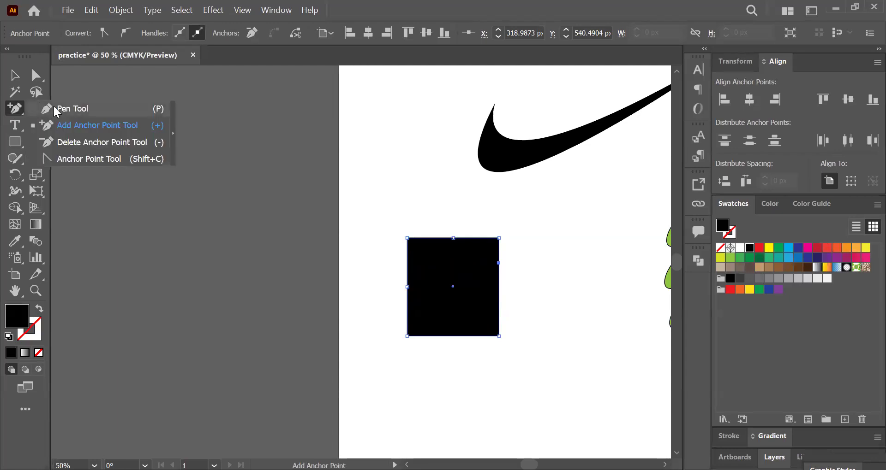
left_click(95, 142)
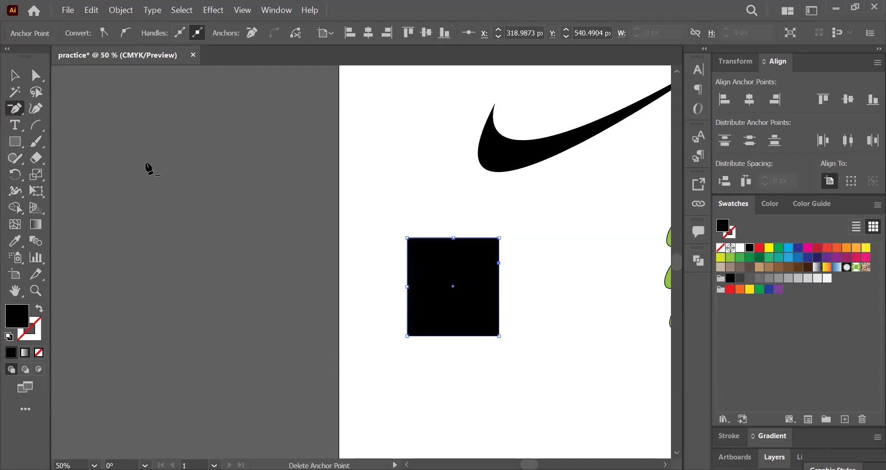
left_click(498, 263)
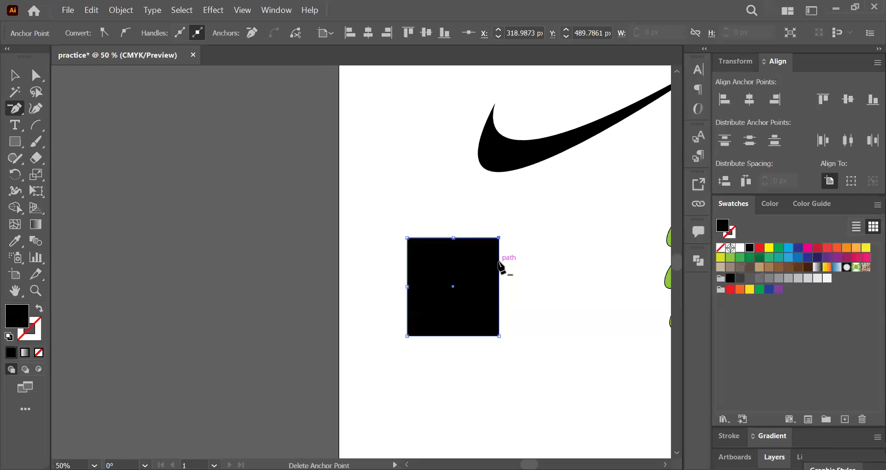
Step: Try deleting the black rectangle's lower-right corner anchor to make a triangle, undo that deletion and clear the selection
left_click(498, 336)
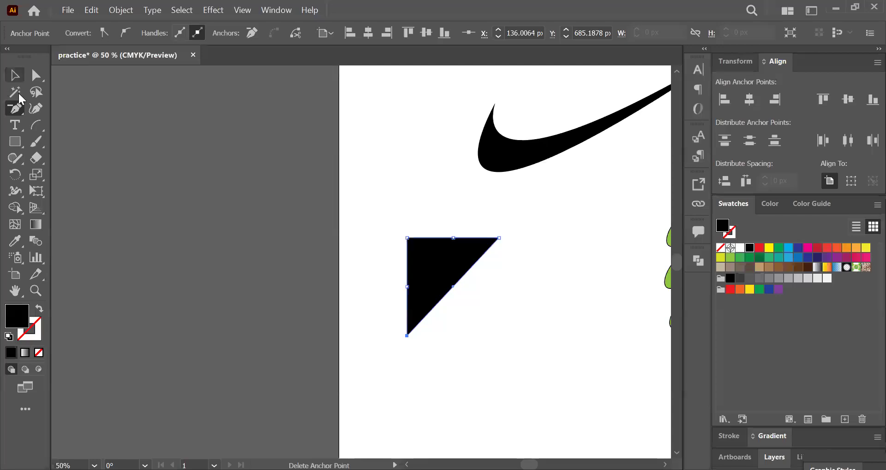
left_click(15, 76)
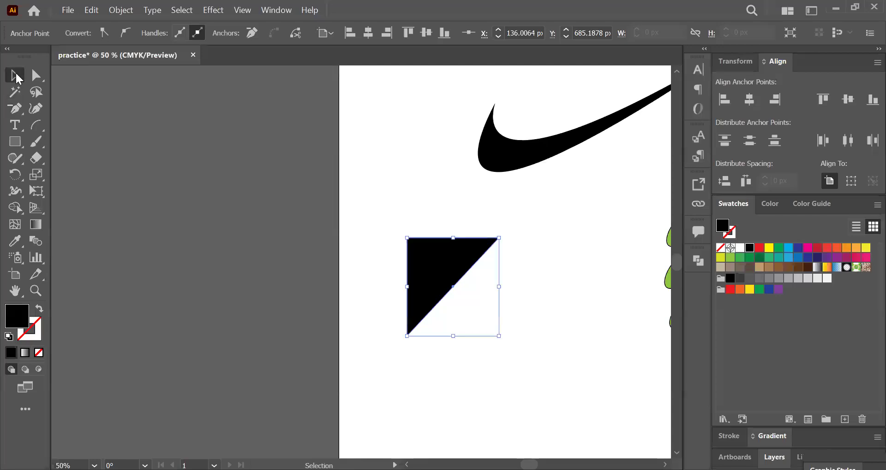
left_click(541, 233)
left_click(421, 277)
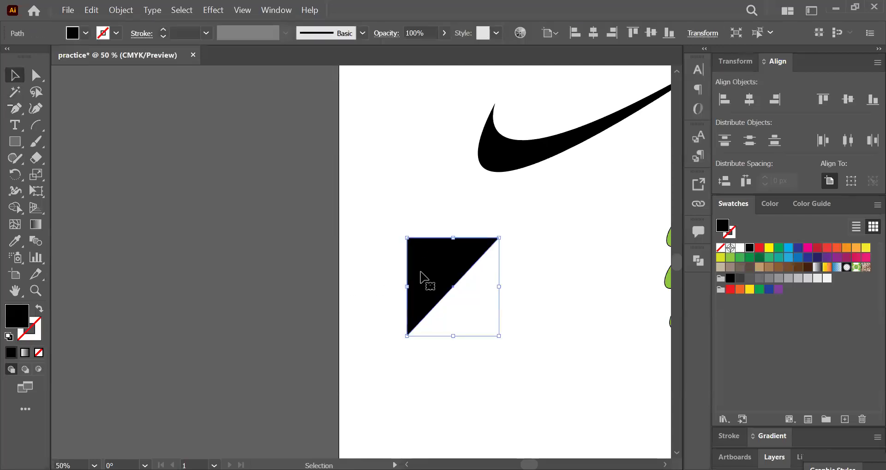
key("ctrl+z")
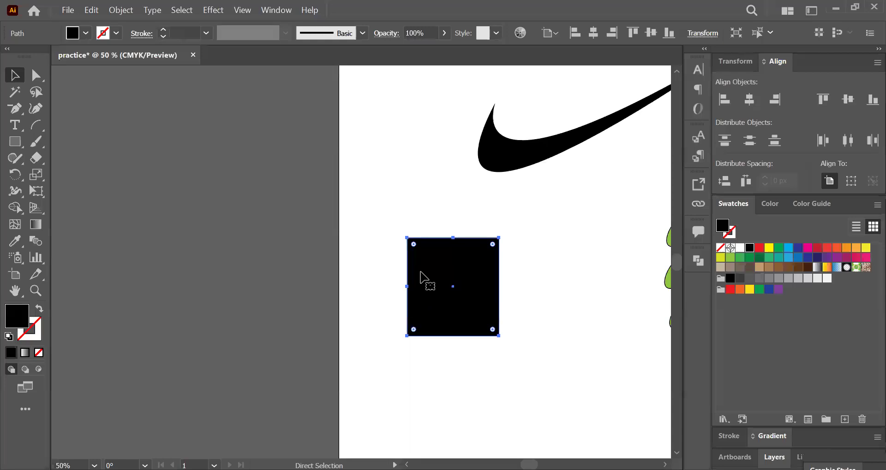
left_click(337, 213)
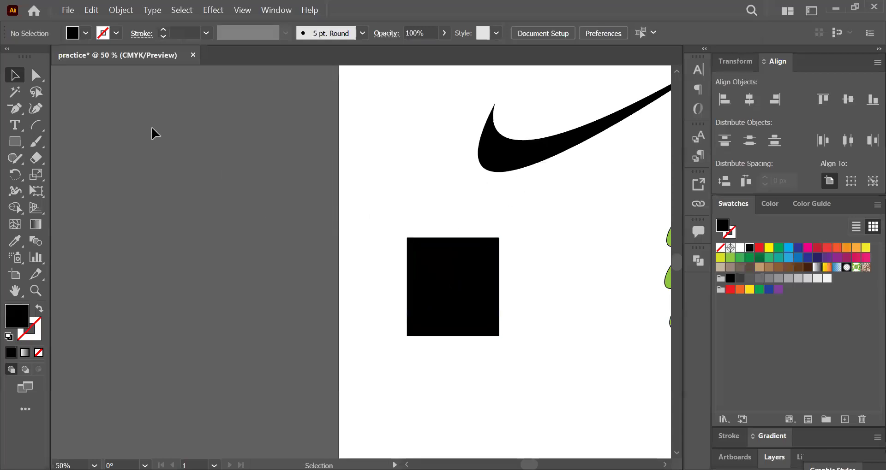
Step: Bend the black rectangle's bottom edge into an outward curve about 45 px deep with the Anchor Point tool, and deselect the shape
left_click(436, 278)
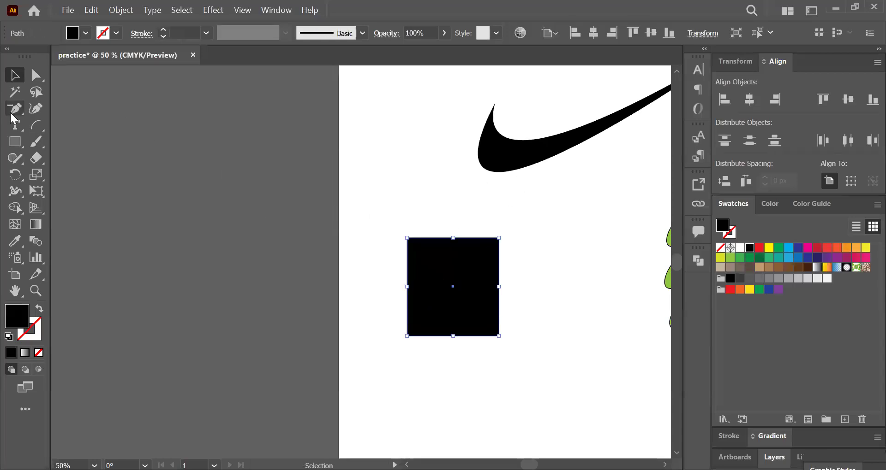
left_click(11, 113)
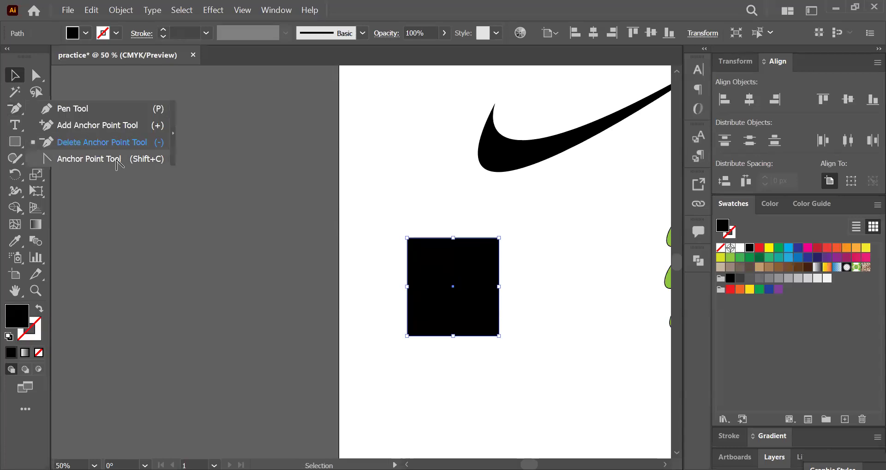
key("shift+c")
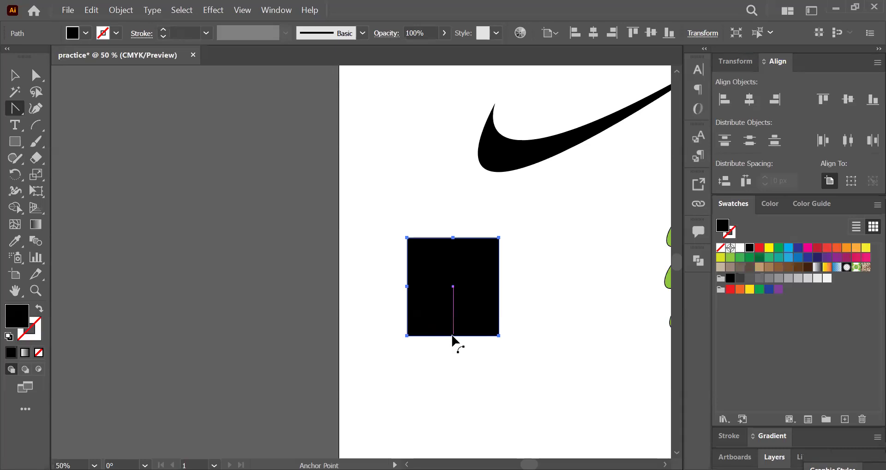
left_click_drag(452, 335, 454, 360)
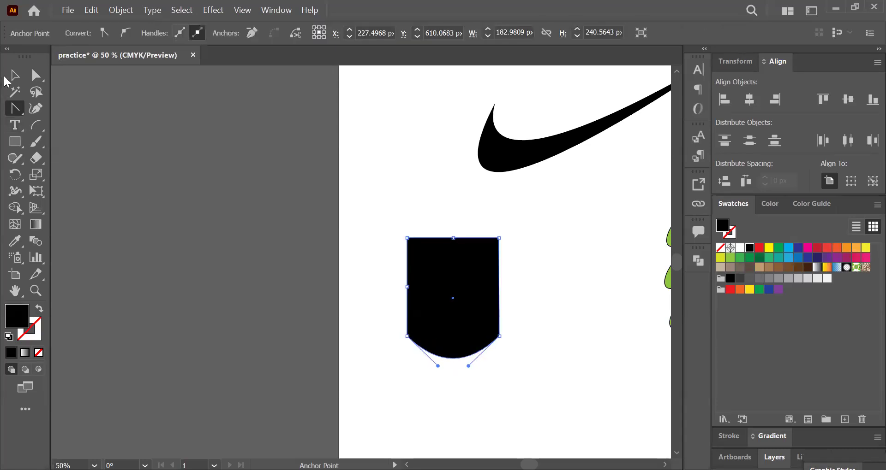
left_click(13, 75)
left_click(227, 239)
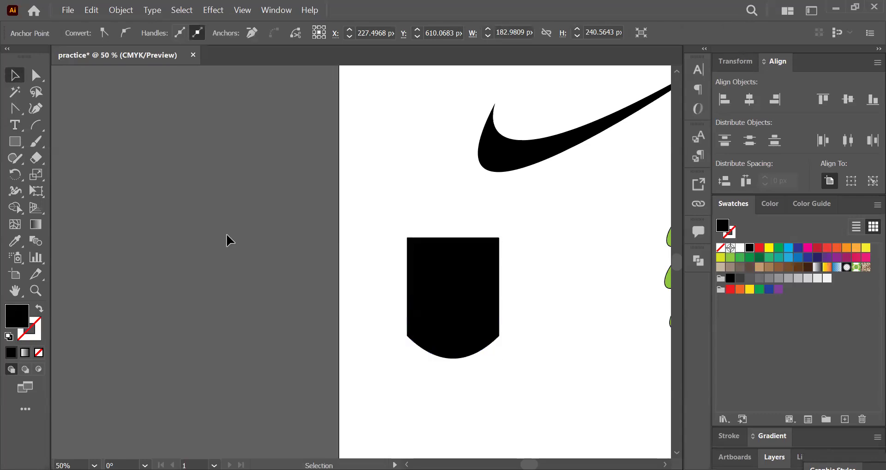
key("ctrl+0")
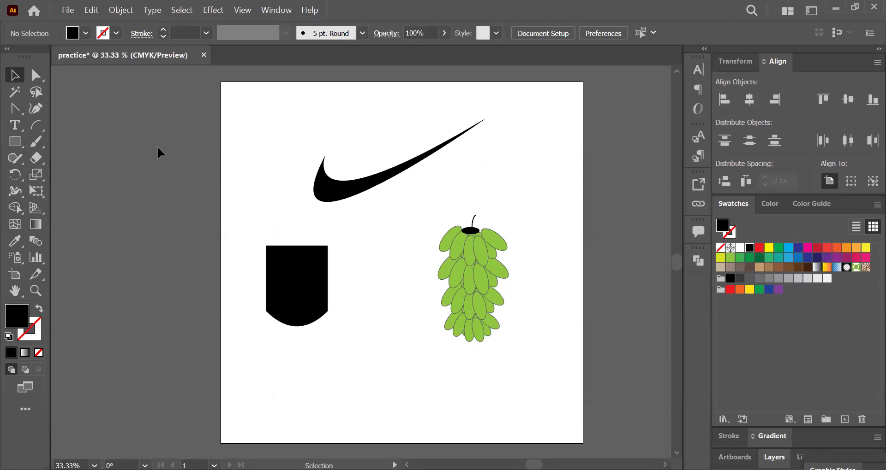
left_click(19, 103)
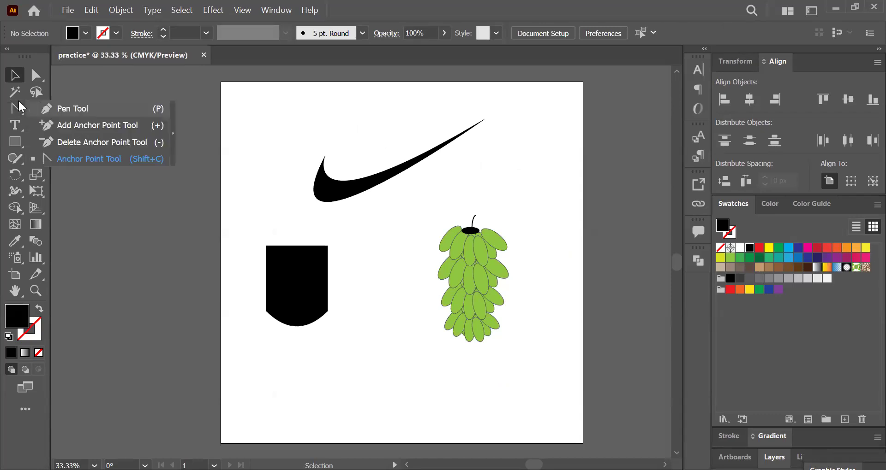
left_click(74, 109)
left_click(13, 73)
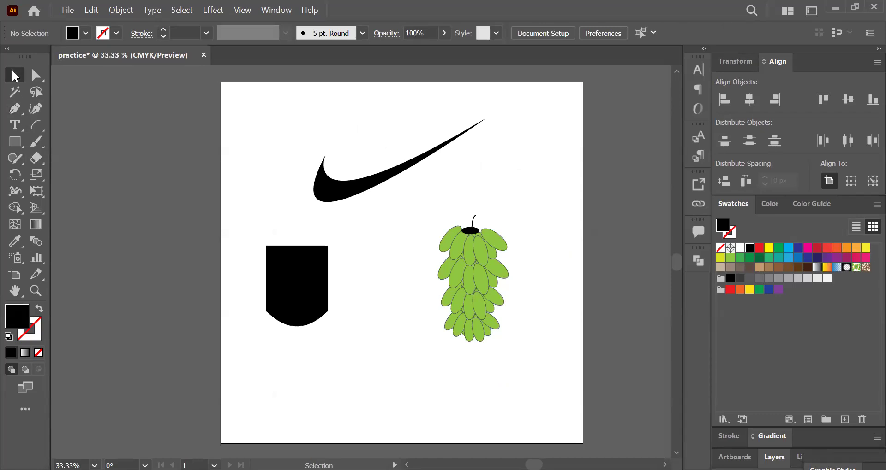